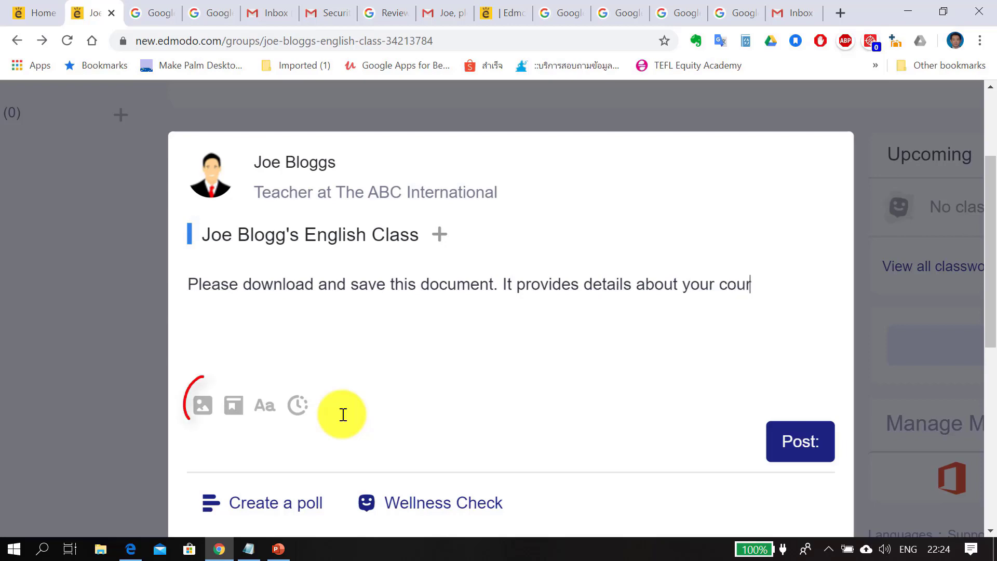
# Attach Course details.docx to the class post and publish it
pyautogui.click(231, 366)
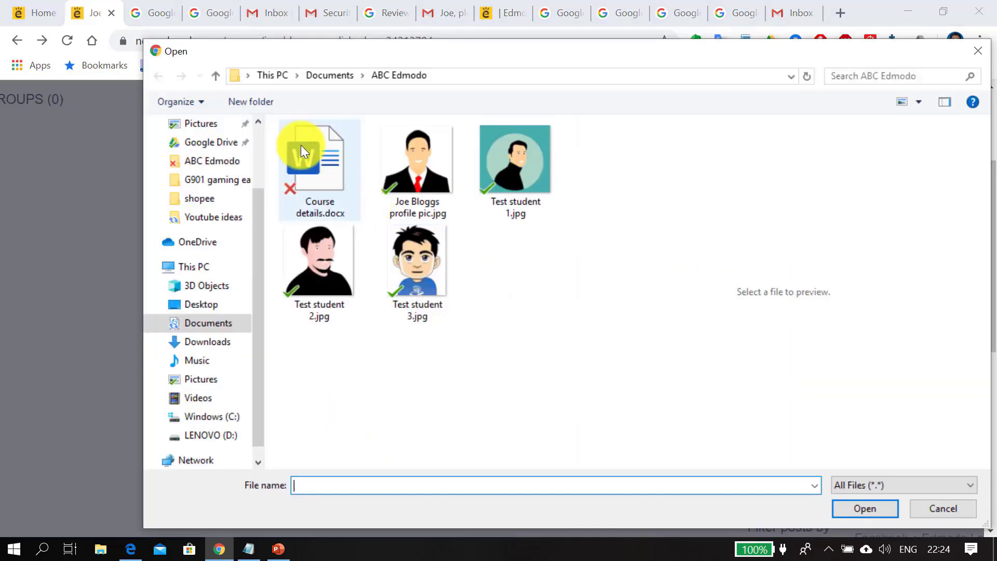
pyautogui.doubleClick(300, 149)
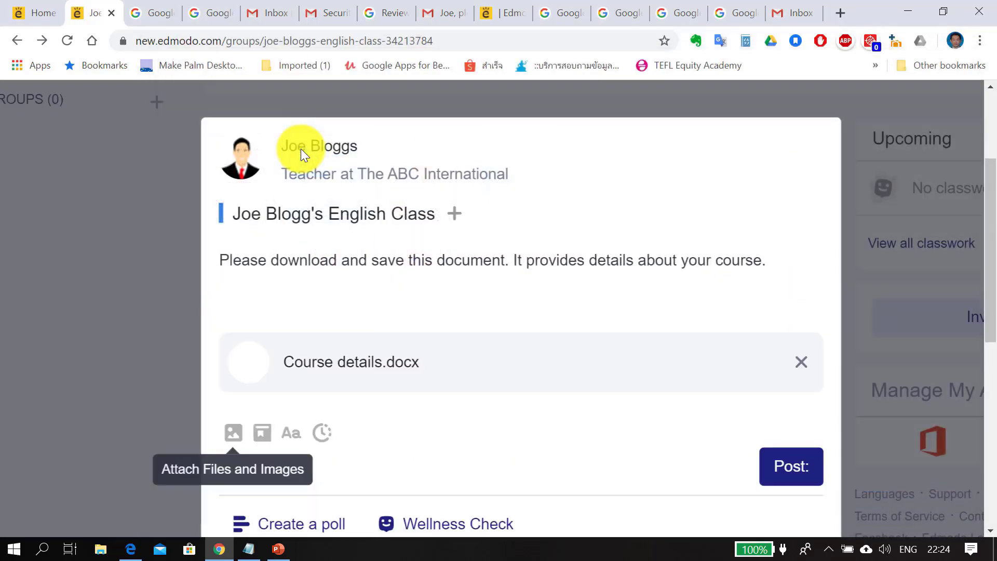
pyautogui.click(791, 465)
# Open the attached Course details document from the class feed in the student view
pyautogui.scroll(-3, 420, 369)
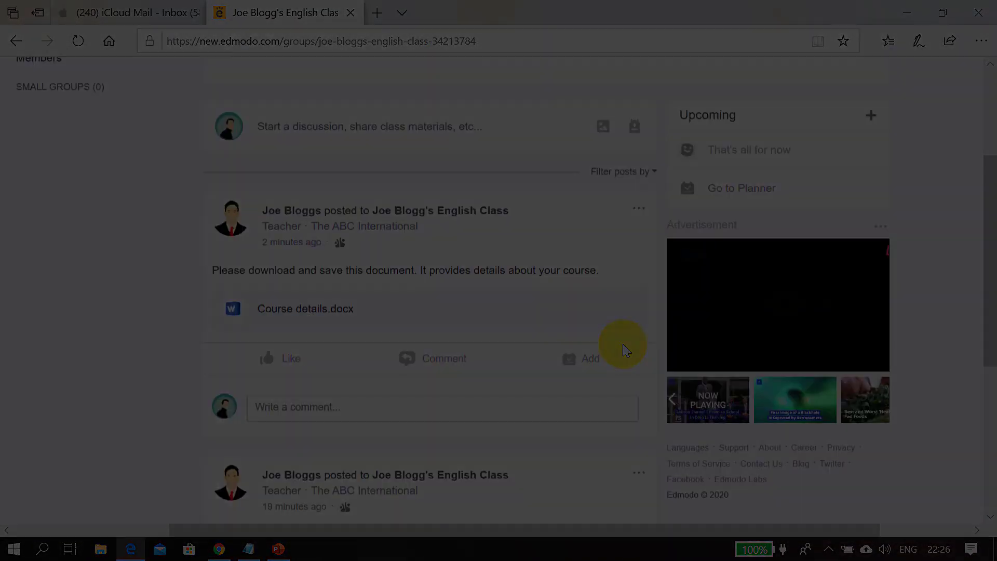
pyautogui.scroll(1, 546, 304)
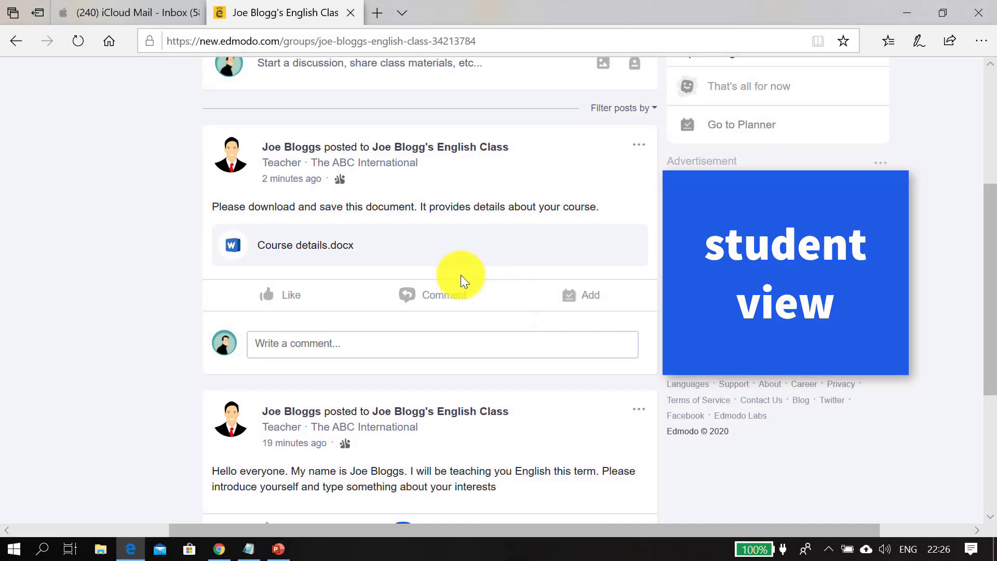
pyautogui.click(340, 248)
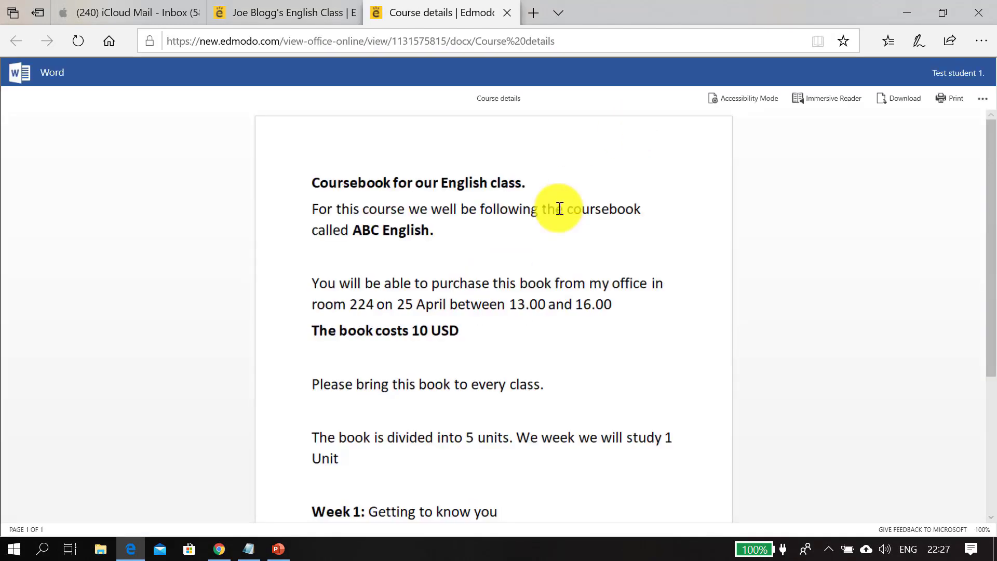
# Download and save the Course details document
pyautogui.scroll(1, 784, 368)
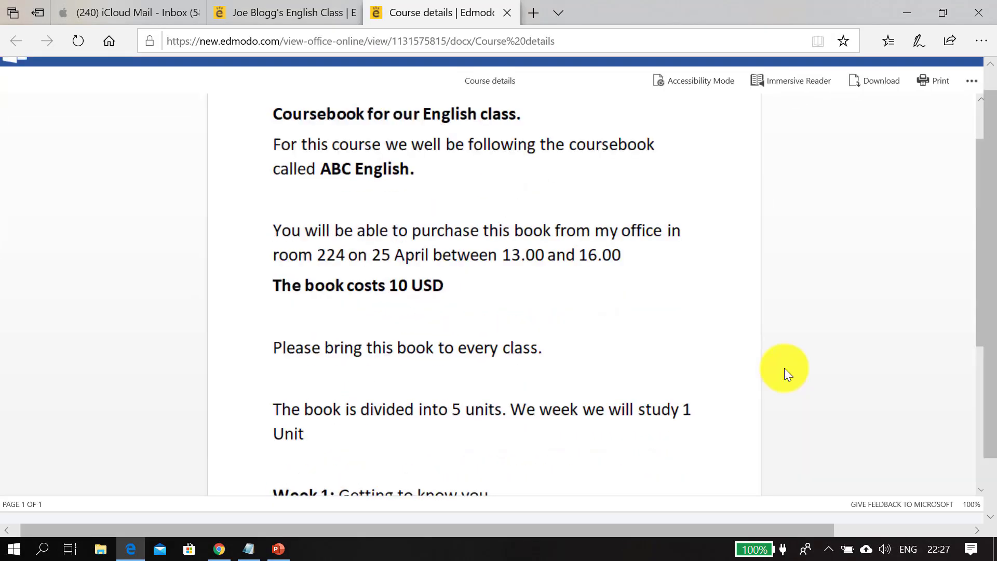
pyautogui.scroll(-3, 783, 367)
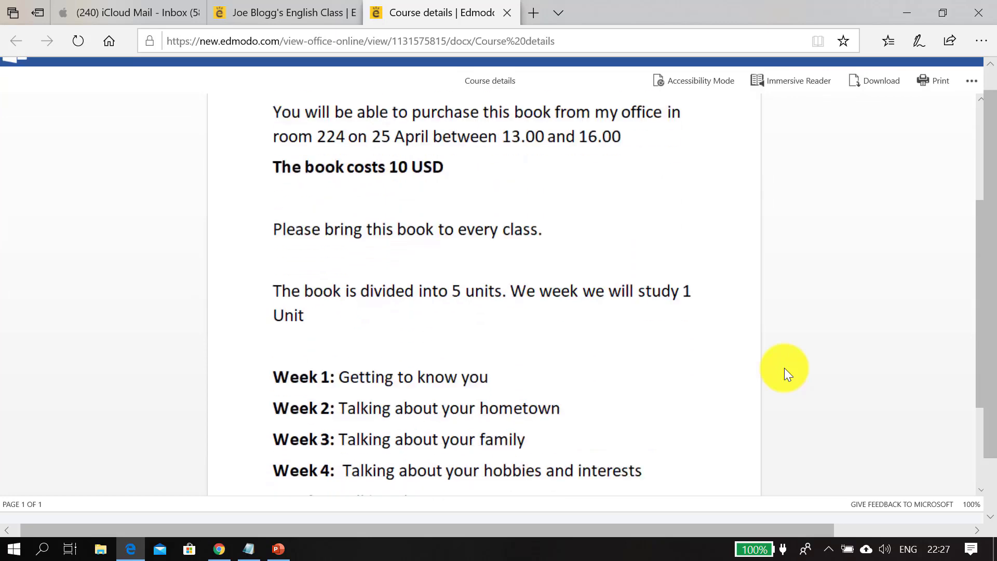
pyautogui.scroll(-1, 784, 368)
pyautogui.scroll(2, 836, 125)
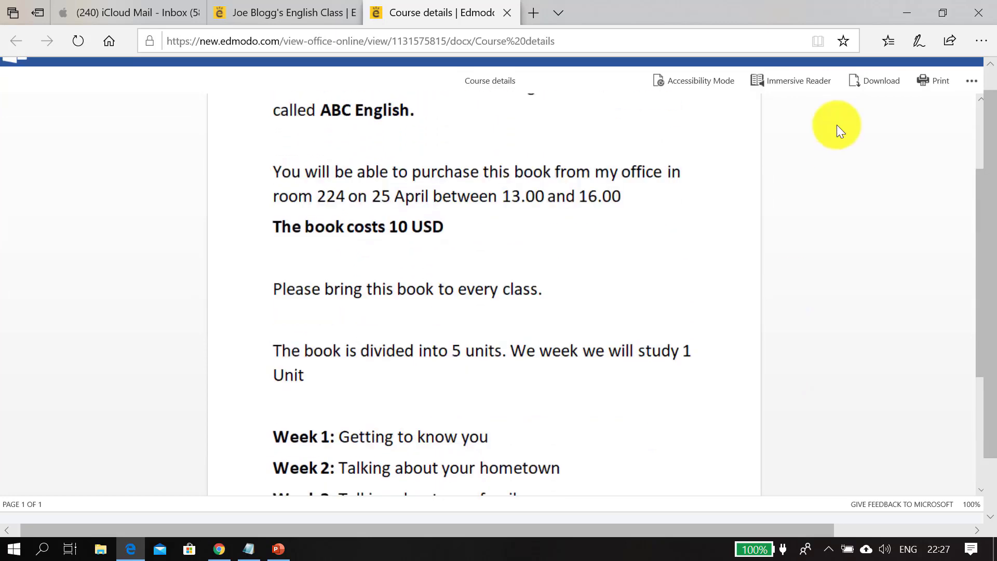
pyautogui.click(873, 82)
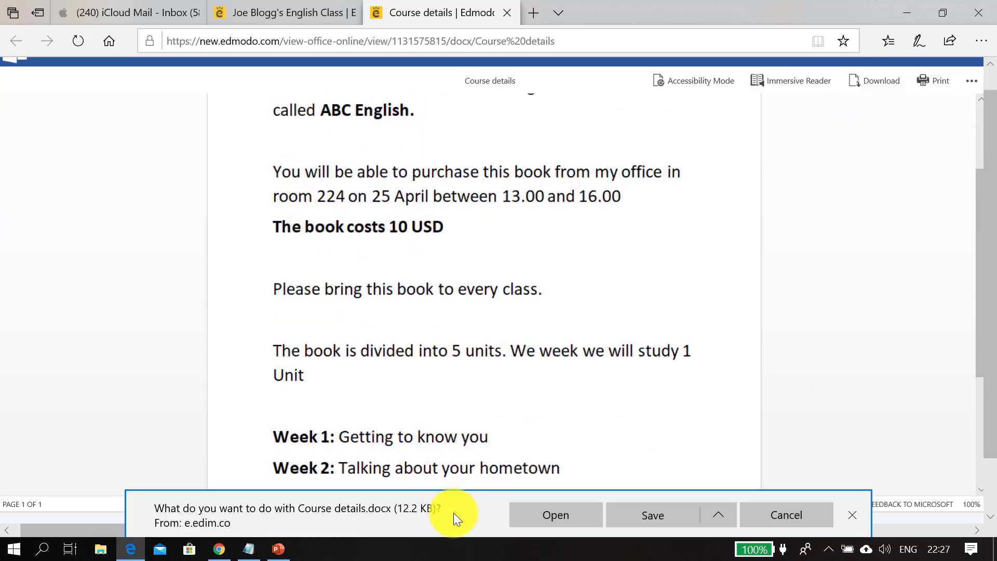
pyautogui.click(630, 515)
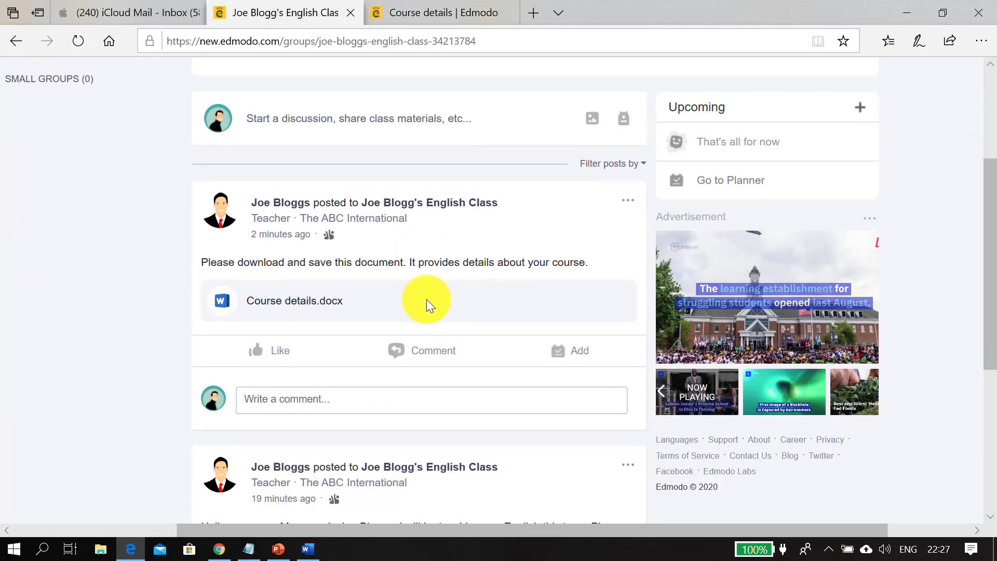
# Like the document post and start writing a comment beginning with 'T'
pyautogui.click(276, 358)
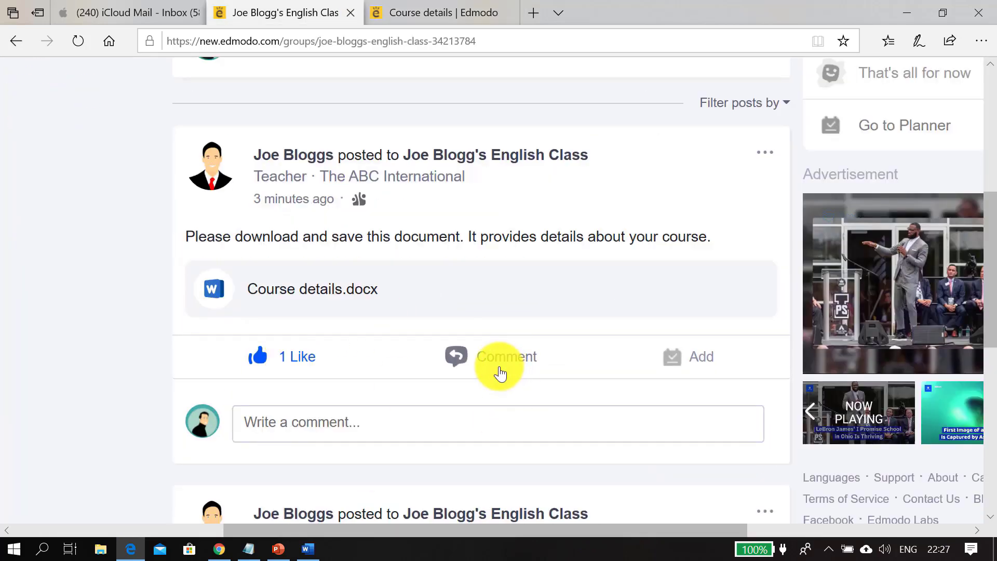
pyautogui.click(370, 429)
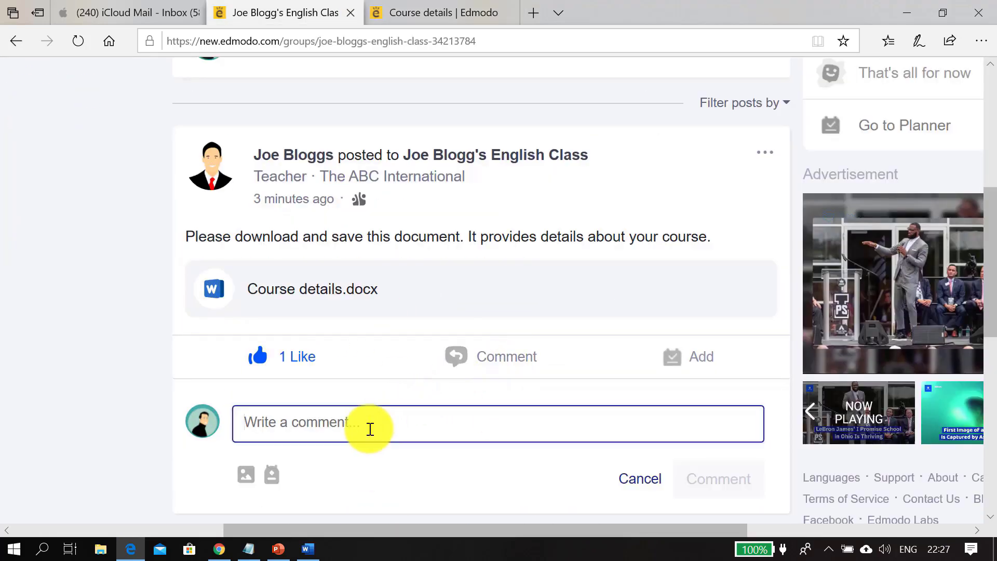
pyautogui.write('T')
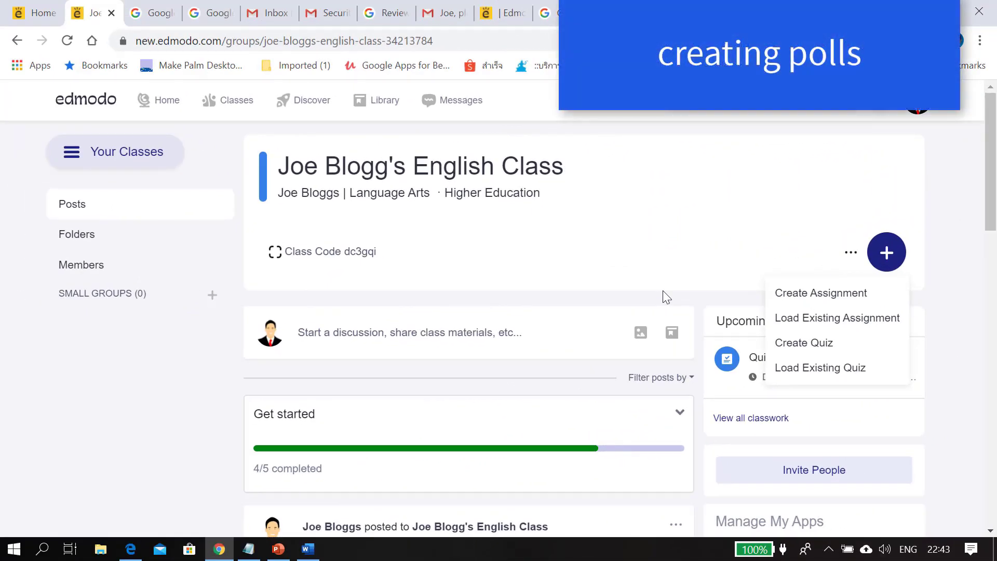
# Open a new class post and switch it to creating a poll
pyautogui.click(542, 323)
pyautogui.click(468, 345)
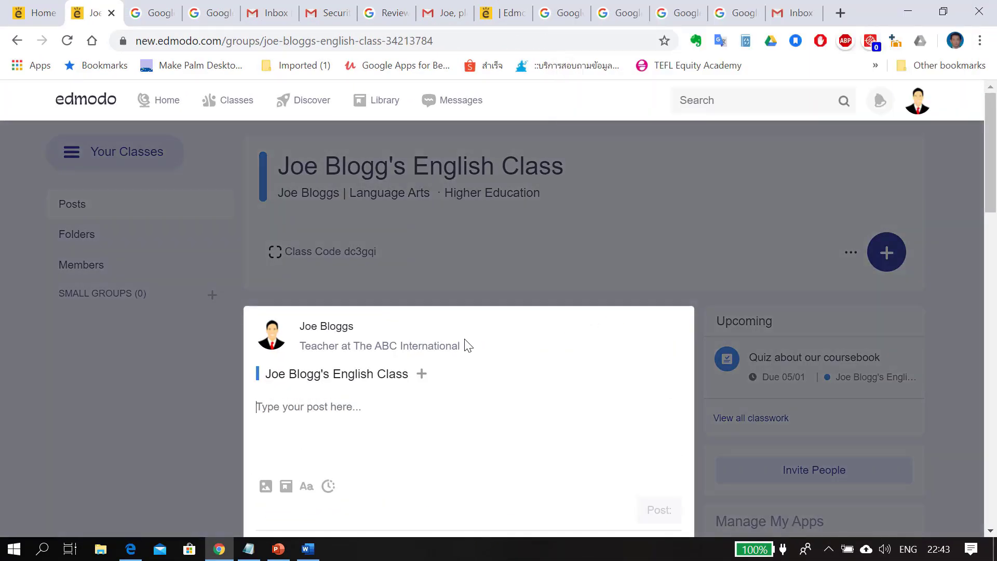
pyautogui.scroll(-5, 490, 405)
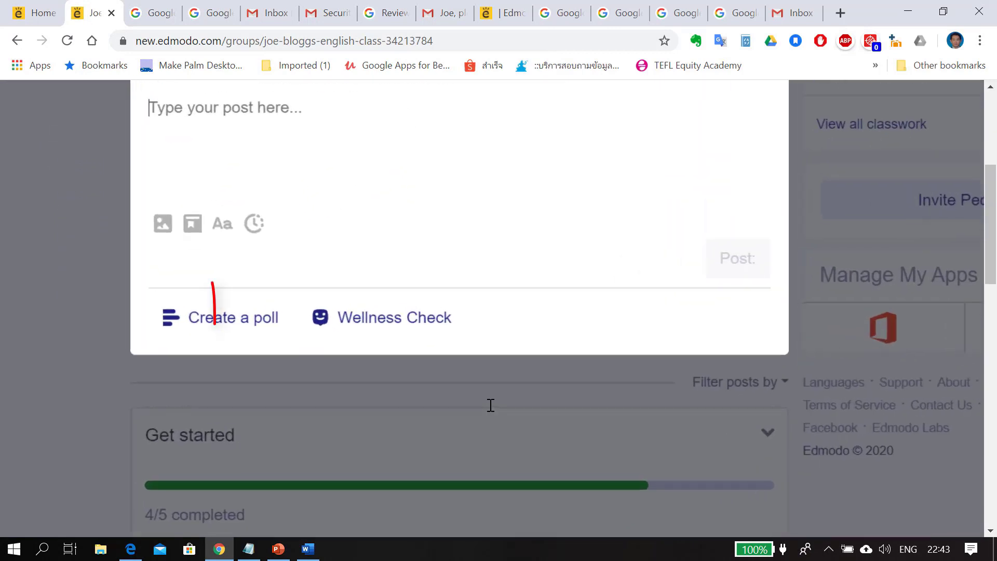
pyautogui.click(309, 318)
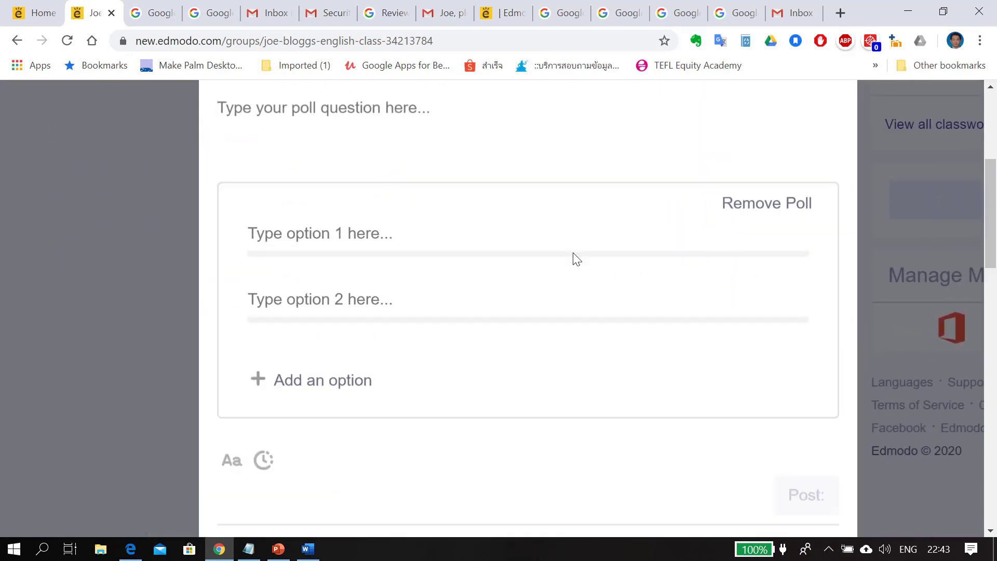
# Enter the poll question 'What sports do you play?'
pyautogui.scroll(2, 574, 258)
pyautogui.click(350, 324)
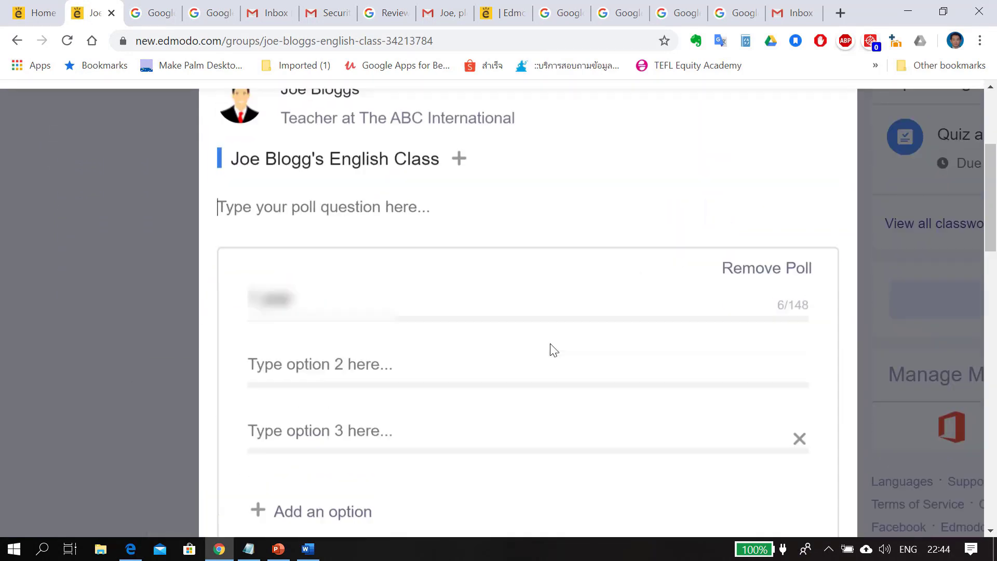
pyautogui.write('What sports do you play?')
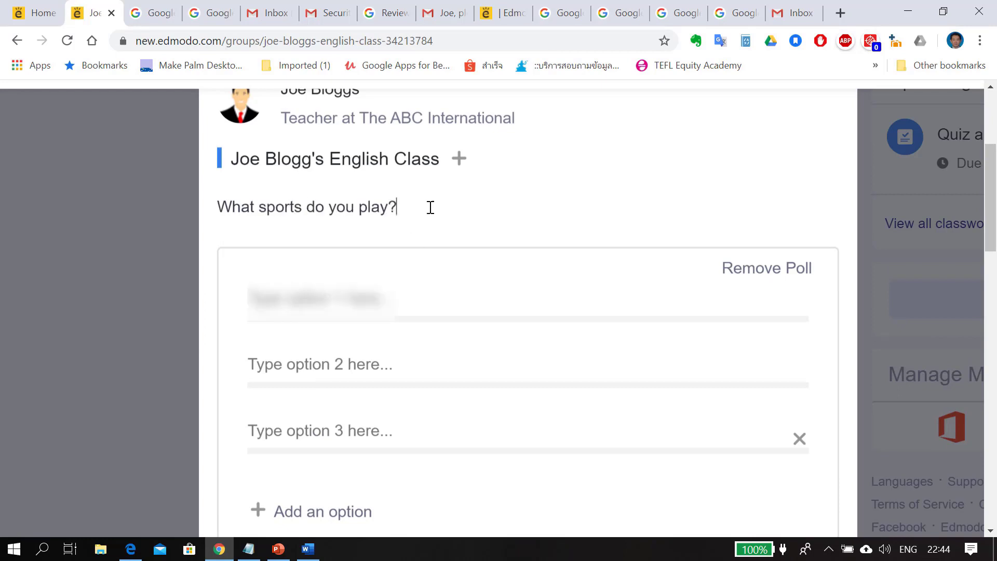
# Fill in the poll options swimming, football, tennis and basketball
pyautogui.click(332, 297)
pyautogui.write('swimming')
pyautogui.click(313, 364)
pyautogui.write('football')
pyautogui.click(306, 431)
pyautogui.write('ten')
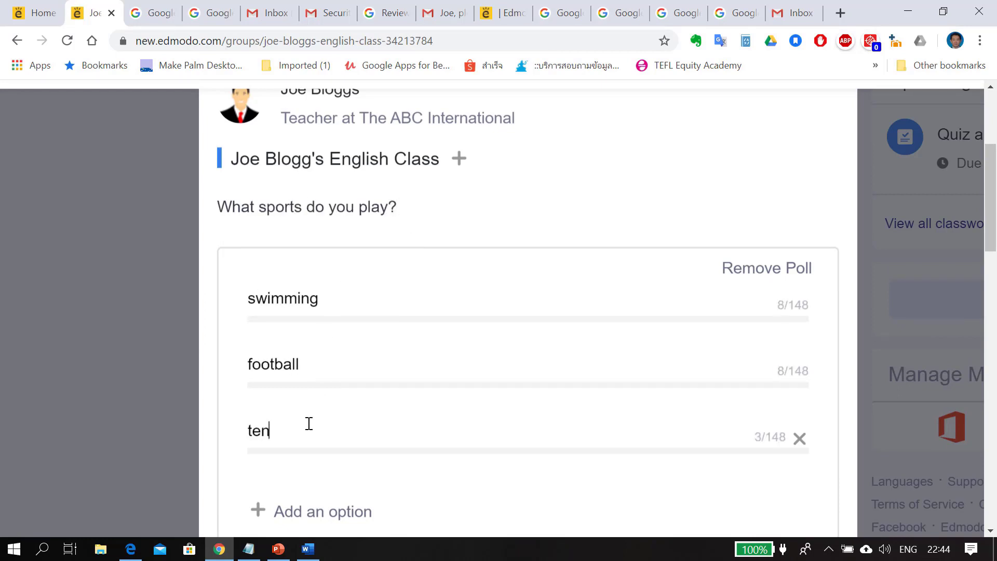
pyautogui.write('nis')
pyautogui.click(308, 498)
pyautogui.write('basketb')
# Post the poll to the class
pyautogui.scroll(-10, 613, 278)
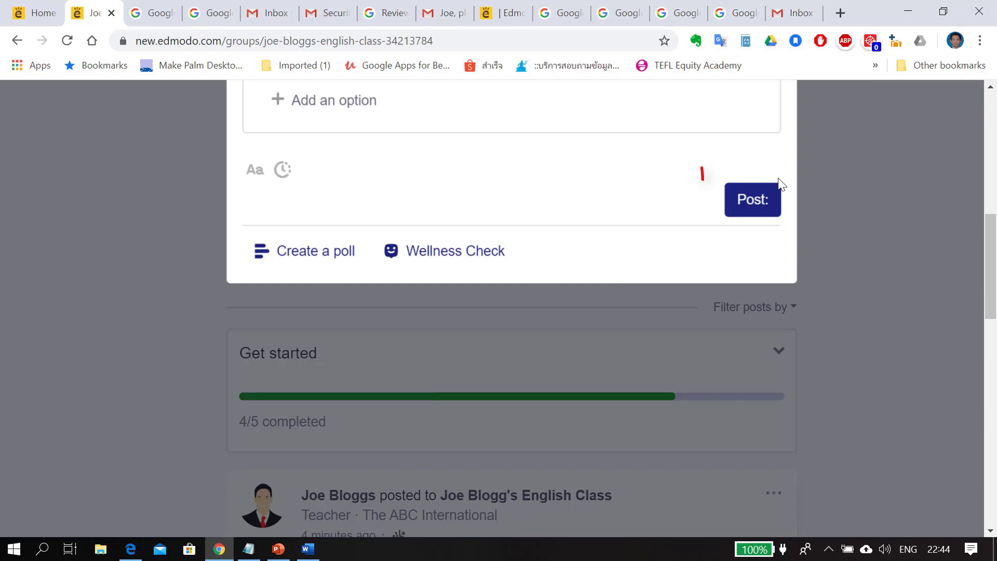
pyautogui.click(774, 193)
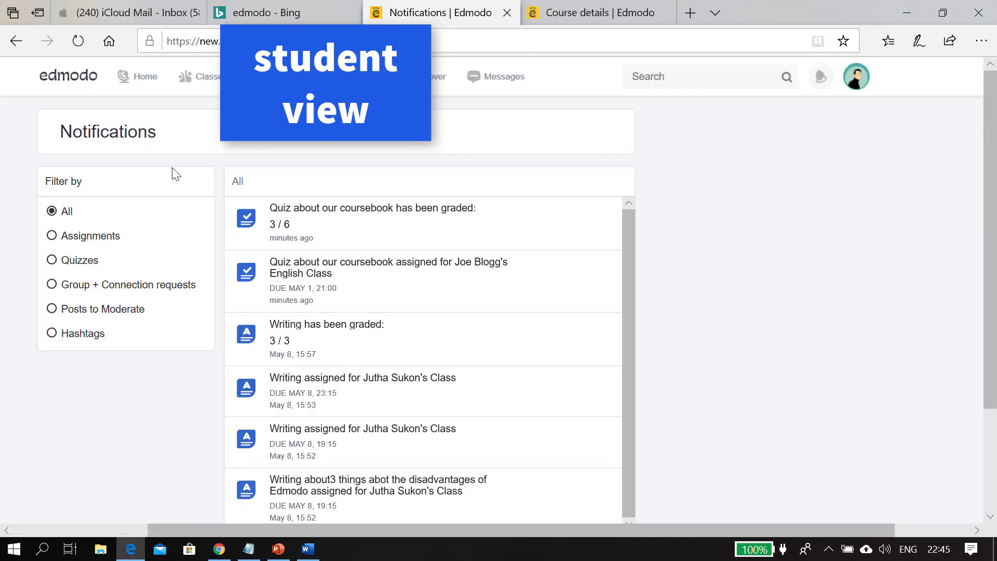
# In the student view, vote for tennis in the sports poll
pyautogui.click(370, 267)
pyautogui.scroll(-4, 538, 350)
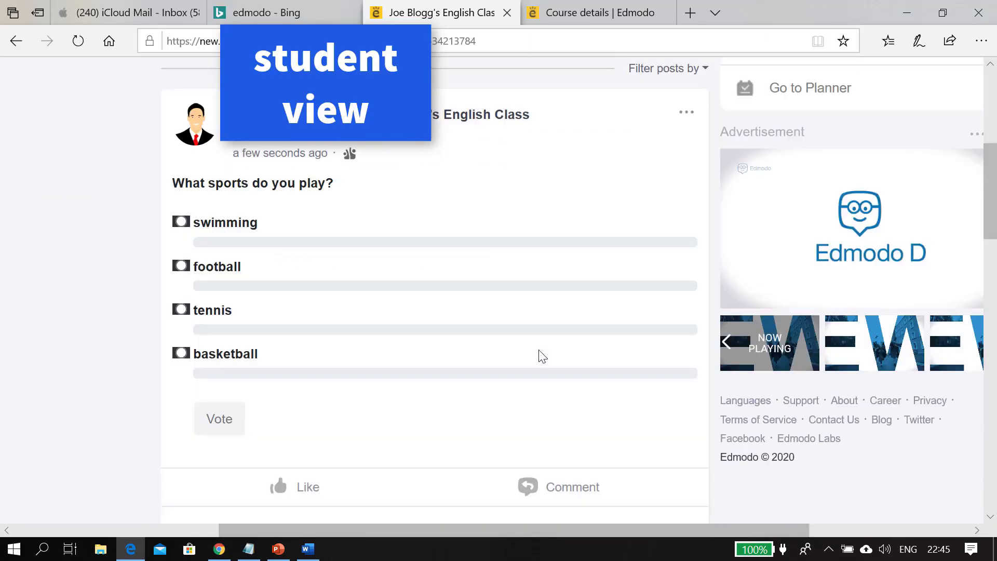
pyautogui.click(181, 309)
pyautogui.click(215, 439)
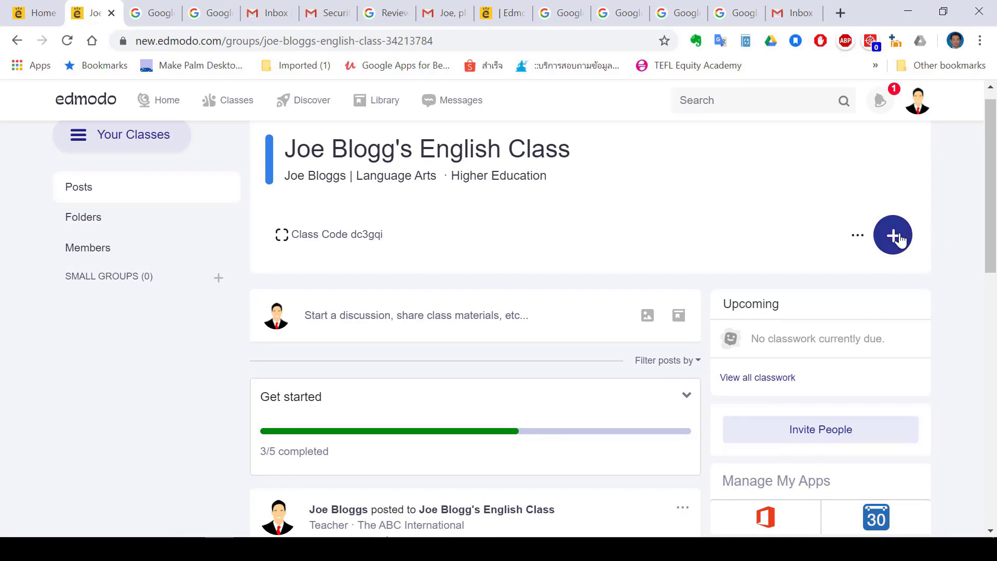
# Create a new quiz titled 'Quiz about our coursebook'
pyautogui.click(895, 236)
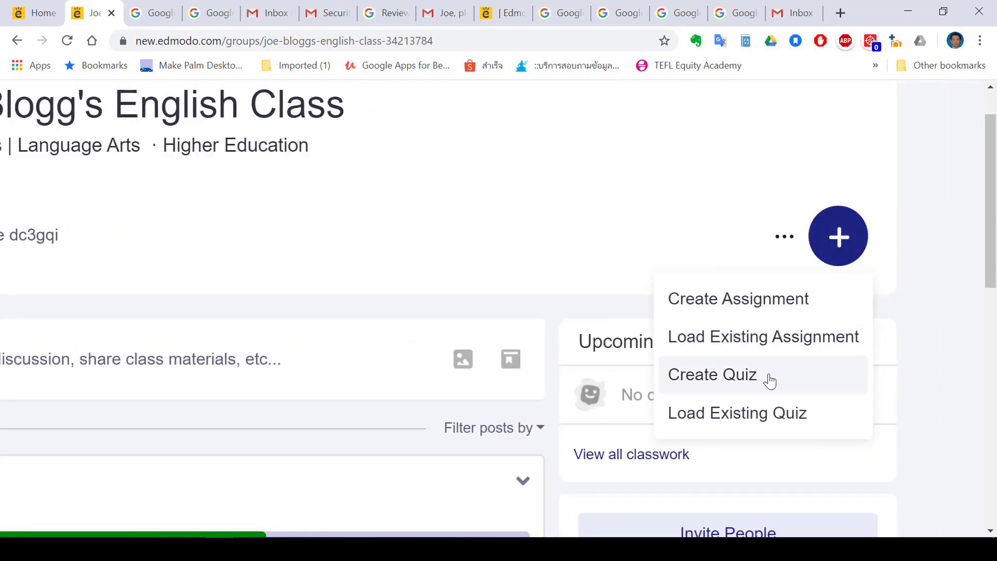
pyautogui.click(763, 378)
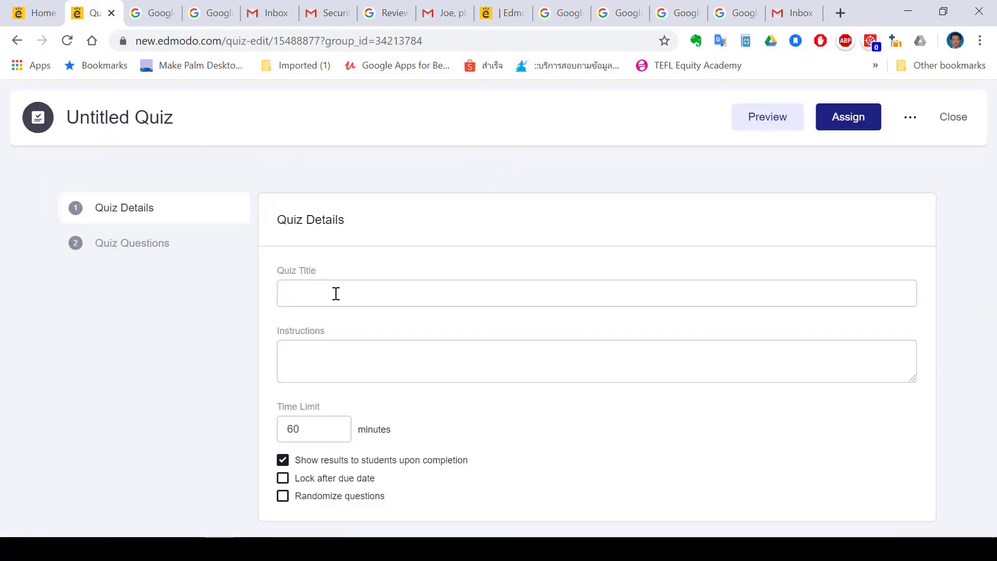
pyautogui.click(336, 293)
pyautogui.write('Quiz about our')
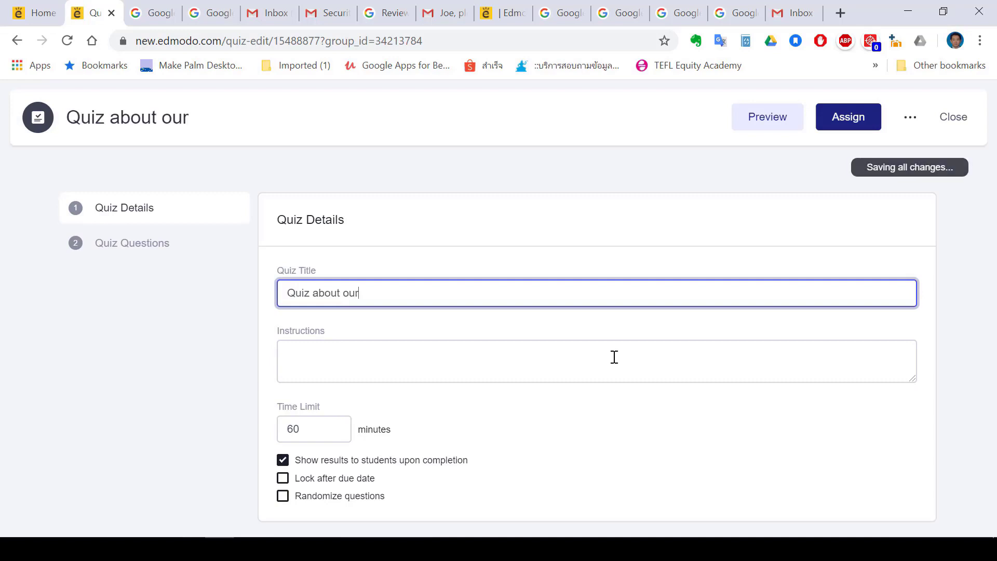
pyautogui.write(' coursebook')
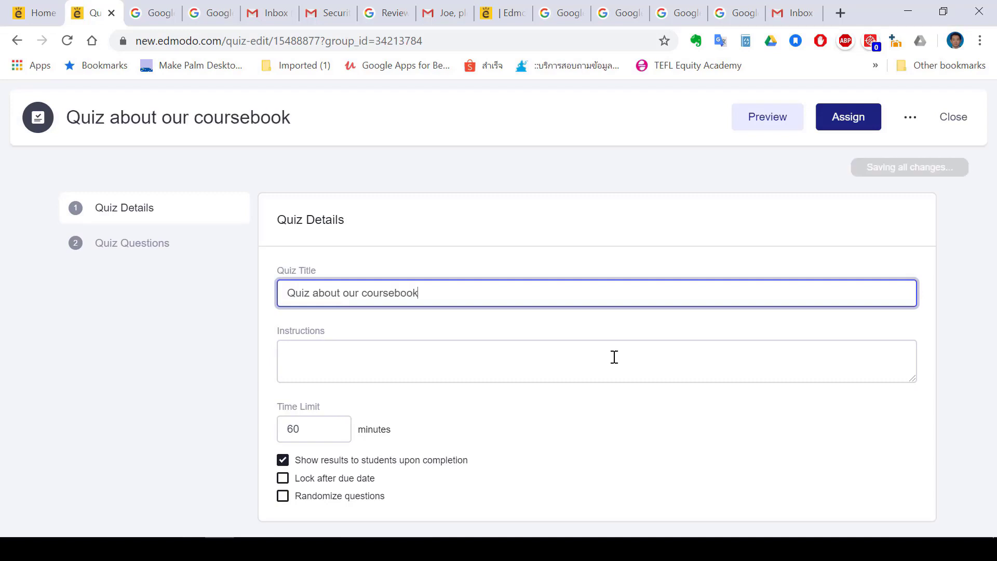
# Set the quiz instructions to 'Read the document which I shared with you and answer the questions'
pyautogui.click(473, 363)
pyautogui.write('Re')
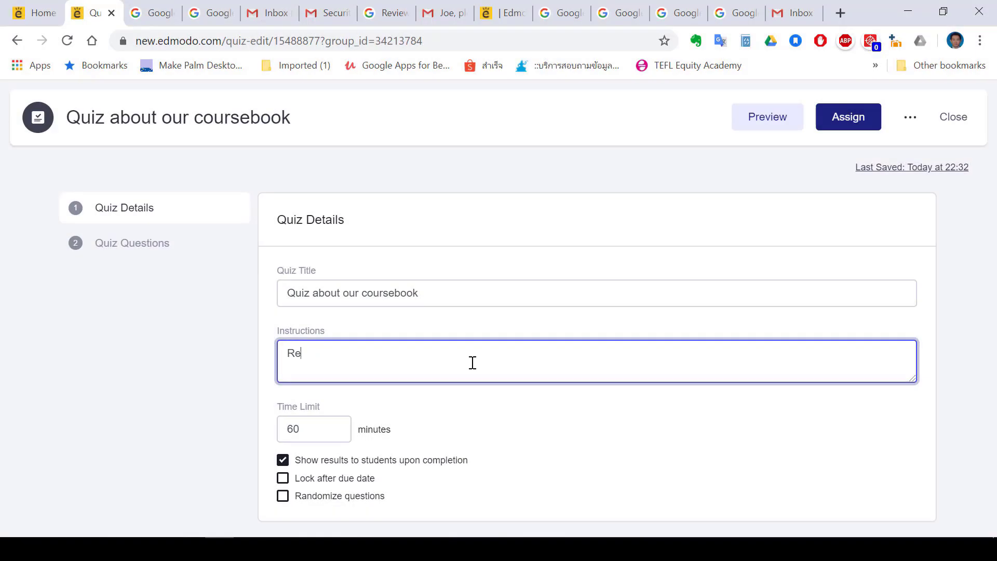
pyautogui.write('ad the document which I shared with you and answer the questions')
# Open the quiz questions and enter the first question 'How many units are there in our coursebook?'
pyautogui.scroll(2, 367, 458)
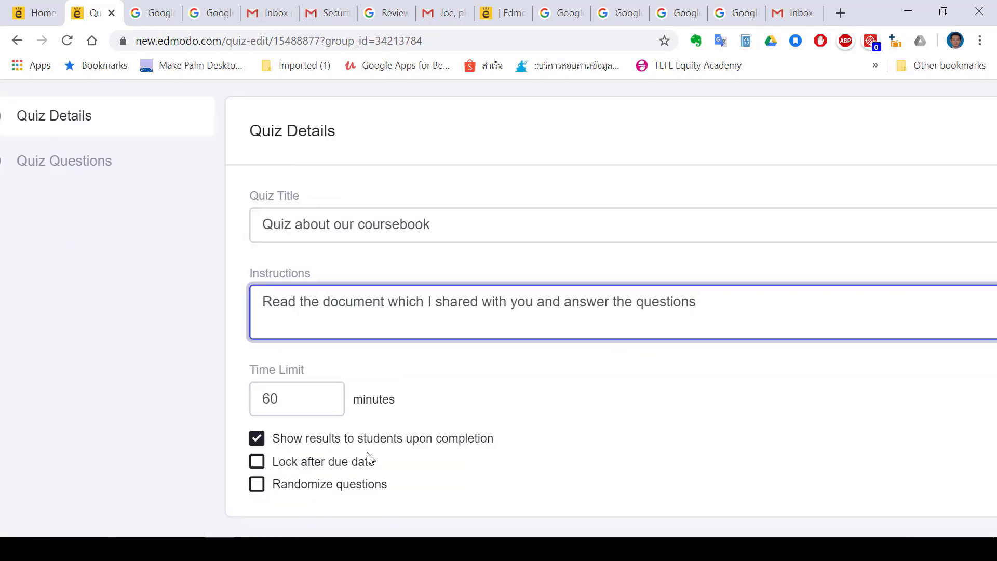
pyautogui.scroll(-2, 367, 459)
pyautogui.click(132, 243)
pyautogui.click(434, 332)
pyautogui.scroll(2, 429, 337)
pyautogui.write('How m')
pyautogui.write('r coursebook?')
# Attach Course details.docx to the first question
pyautogui.scroll(-1, 429, 337)
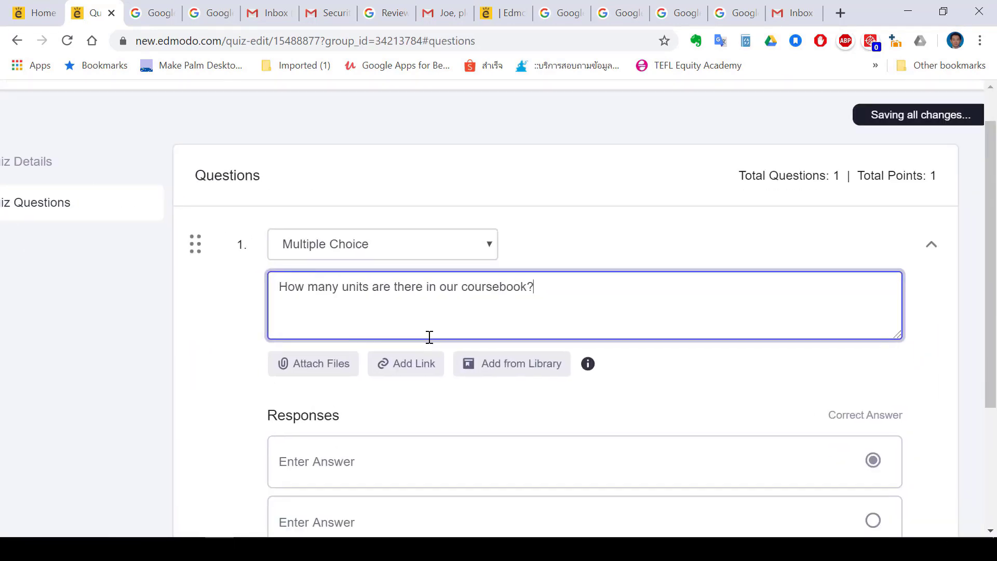
pyautogui.click(314, 363)
pyautogui.doubleClick(322, 171)
pyautogui.click(341, 310)
pyautogui.scroll(-3, 374, 338)
pyautogui.scroll(-1, 373, 337)
# Enter the responses 3 units, 4 units and 5 units, marking 5 units as the correct answer
pyautogui.click(331, 343)
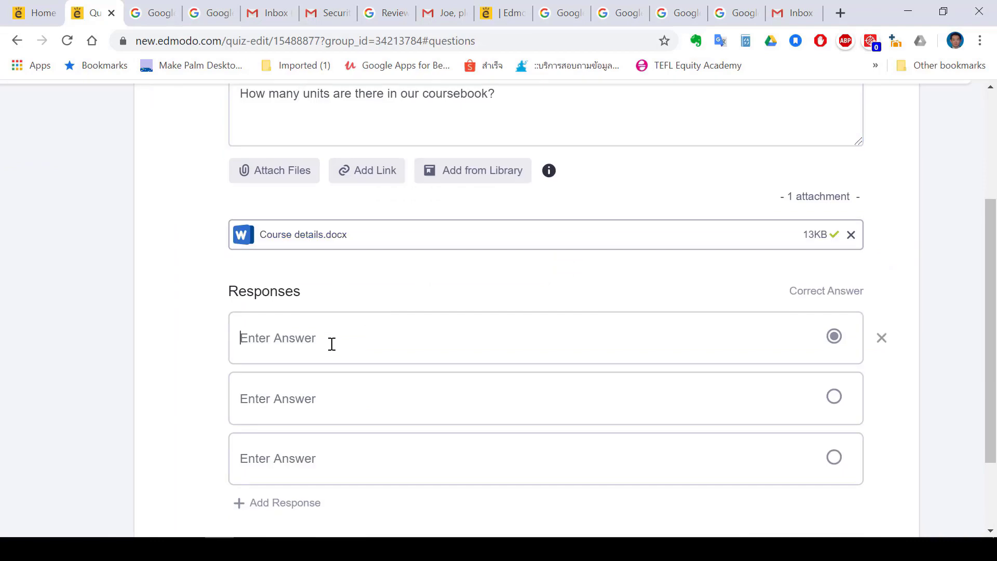
pyautogui.write('3 units')
pyautogui.click(318, 392)
pyautogui.write('4')
pyautogui.scroll(-2, 298, 453)
pyautogui.click(855, 394)
# Add a second question and set its type to True/False
pyautogui.scroll(-1, 626, 371)
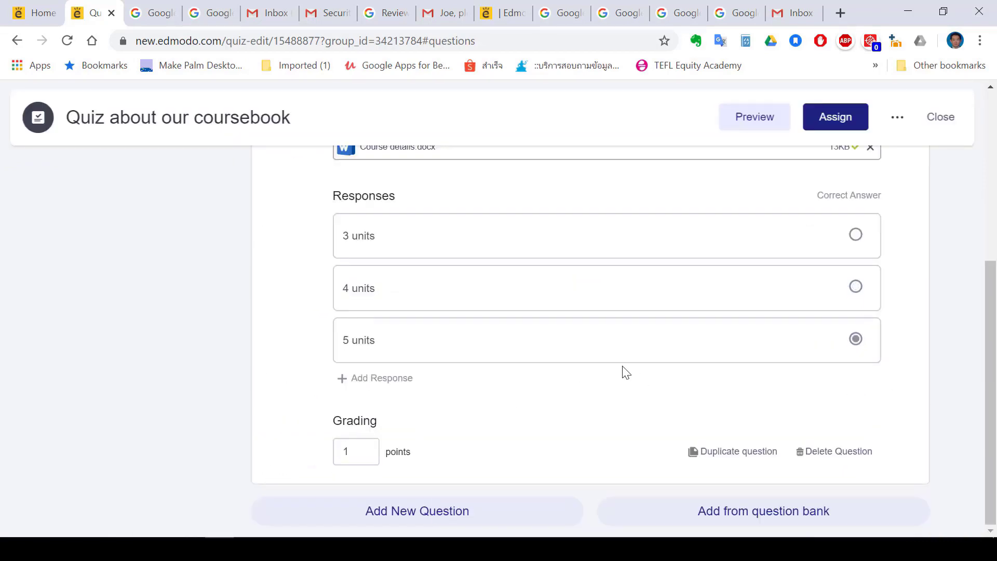
pyautogui.click(447, 509)
pyautogui.scroll(1, 435, 213)
pyautogui.scroll(-5, 435, 213)
pyautogui.click(429, 247)
pyautogui.click(410, 261)
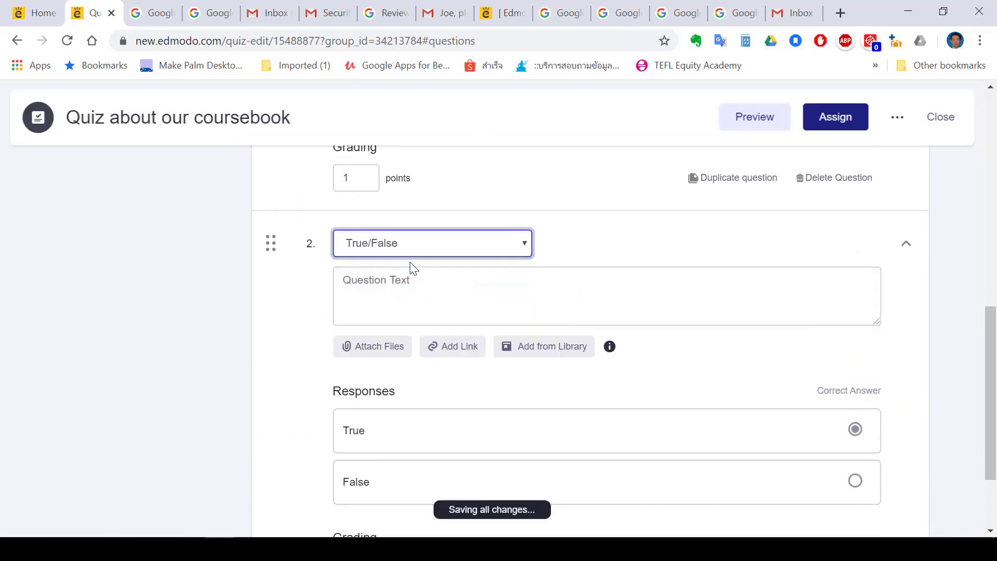
# Enter the true/false statement 'The book costs 10 USD'
pyautogui.scroll(2, 410, 267)
pyautogui.click(399, 287)
pyautogui.write('The bod')
# Add a third question and set its type to Matching
pyautogui.scroll(-2, 399, 286)
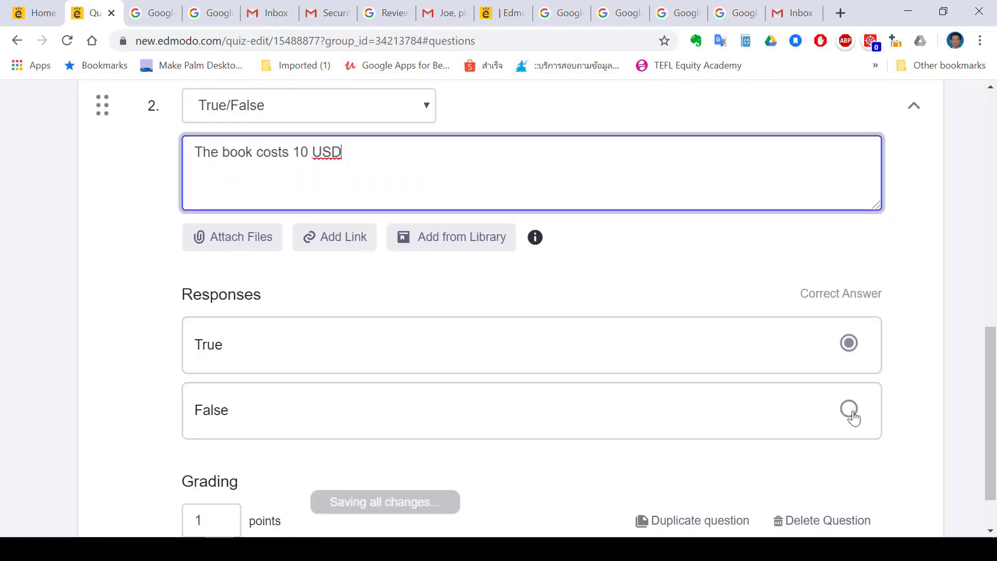
pyautogui.scroll(-2, 389, 341)
pyautogui.click(335, 506)
pyautogui.scroll(-5, 322, 281)
pyautogui.scroll(2, 288, 170)
pyautogui.click(288, 170)
pyautogui.click(288, 170)
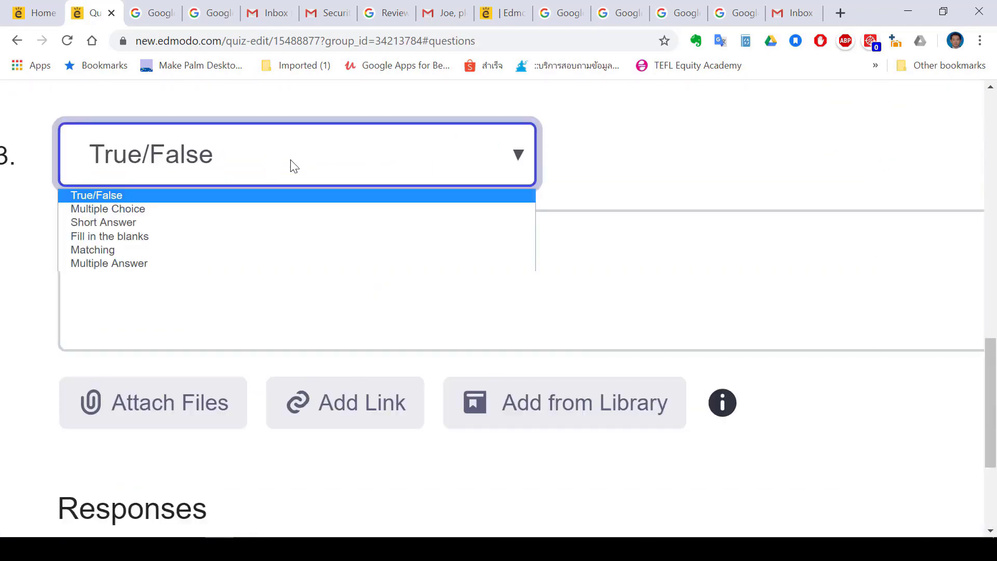
pyautogui.click(254, 250)
# Enter the matching question prompt 'Match the parts on the left with the correct parts on the right (look at the document attached)'
pyautogui.click(426, 267)
pyautogui.write('M')
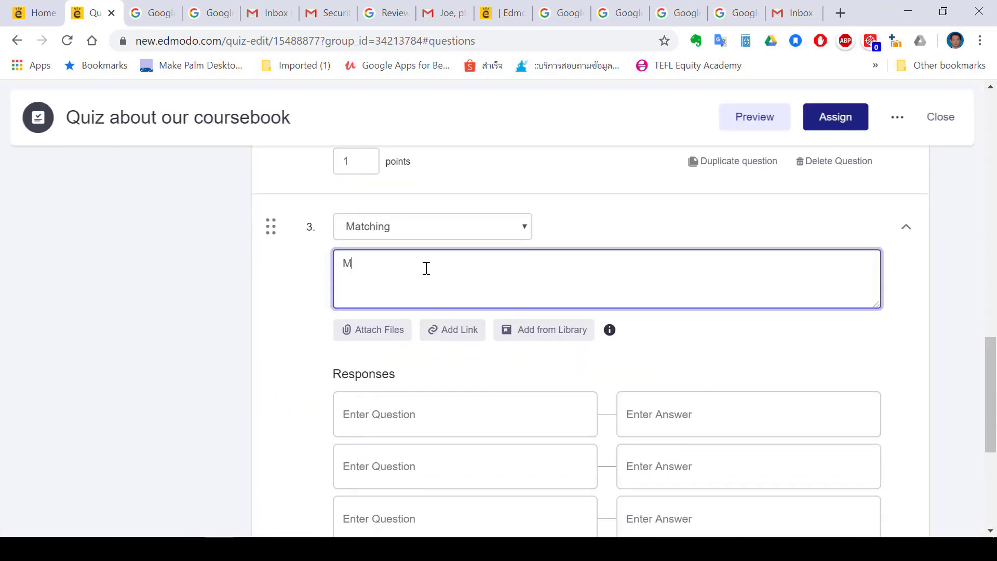
pyautogui.write('atch the parts on the left with the correct parts on the right.')
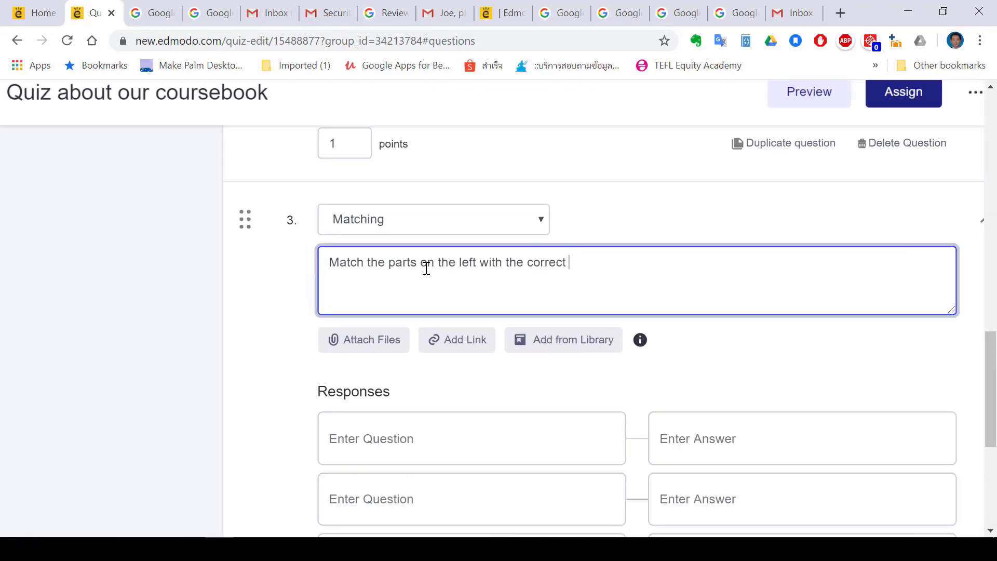
pyautogui.scroll(-4, 425, 266)
pyautogui.click(333, 235)
pyautogui.scroll(4, 334, 235)
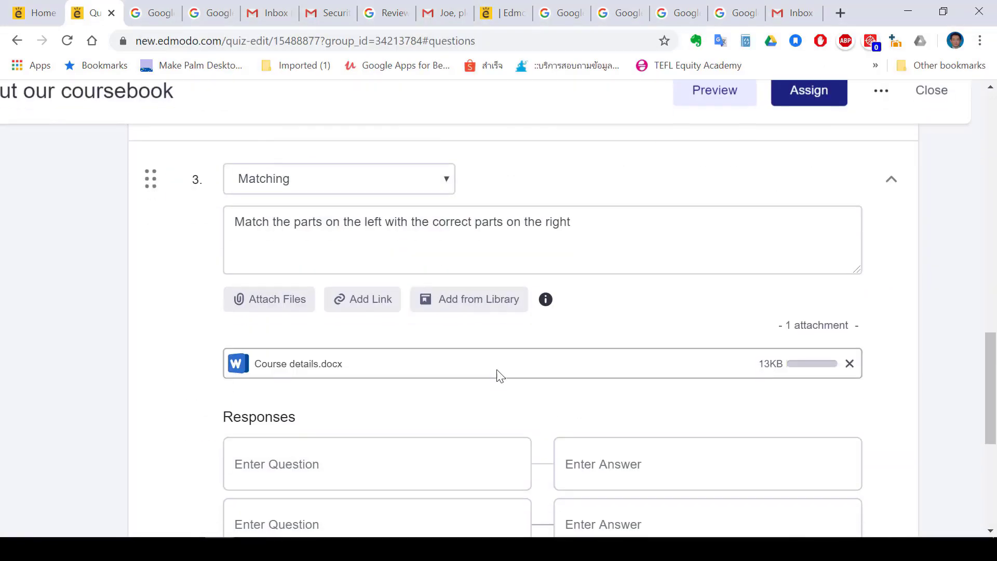
pyautogui.click(639, 229)
pyautogui.write('(look at the document be')
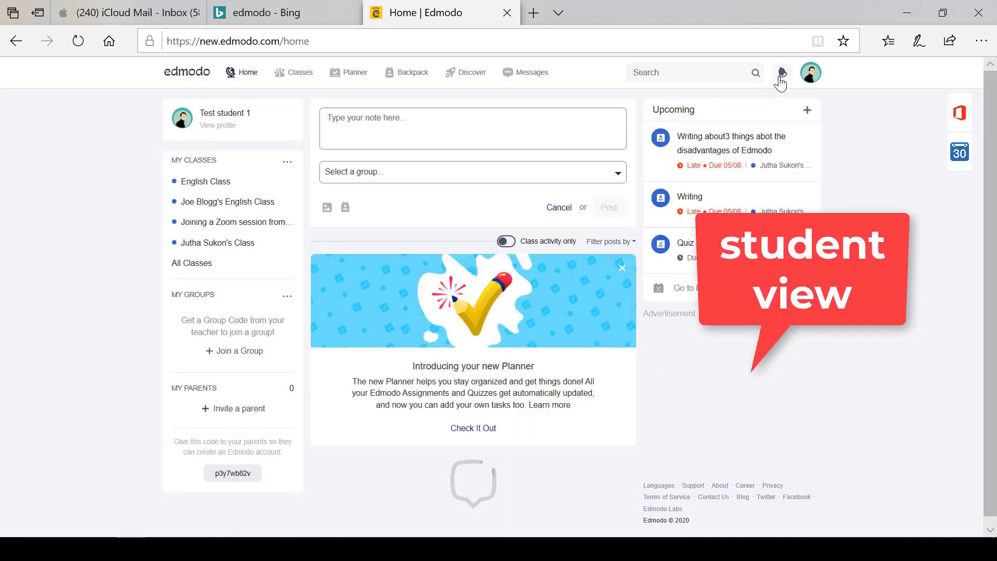
# As the student, open the assigned 'Quiz about our coursebook' from the notifications and start taking it
pyautogui.click(781, 73)
pyautogui.scroll(6, 668, 139)
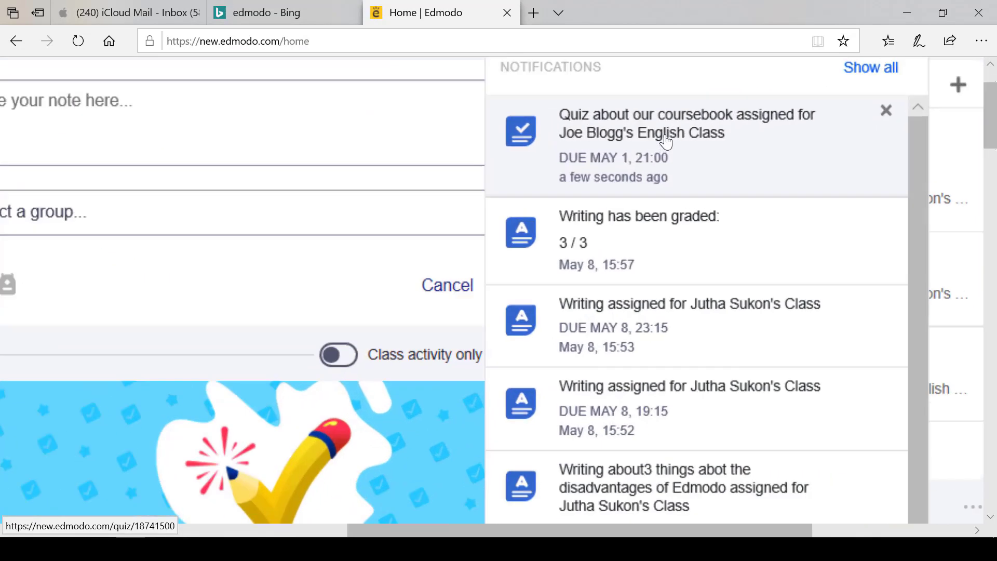
pyautogui.scroll(1, 669, 146)
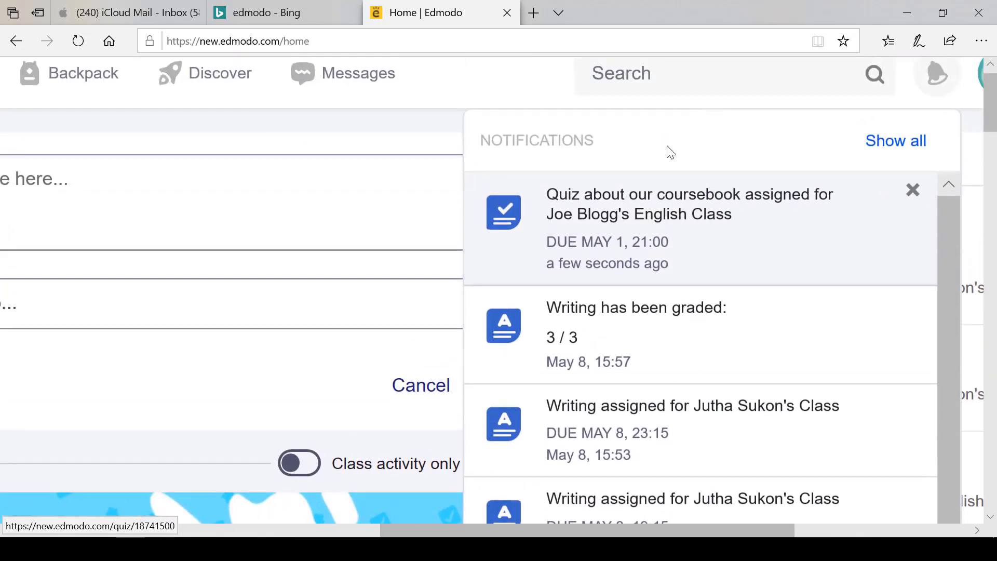
pyautogui.click(653, 239)
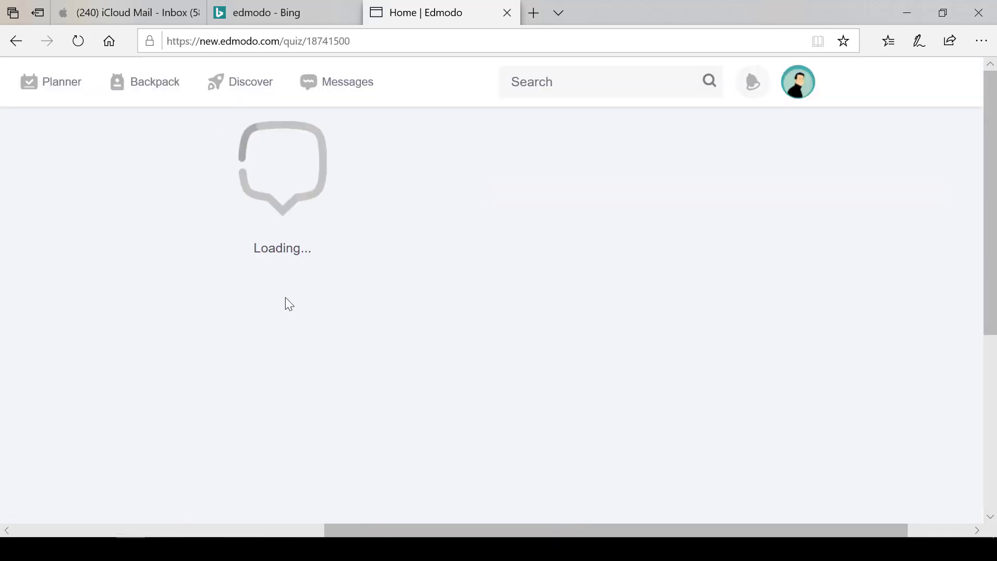
pyautogui.scroll(-2, 593, 280)
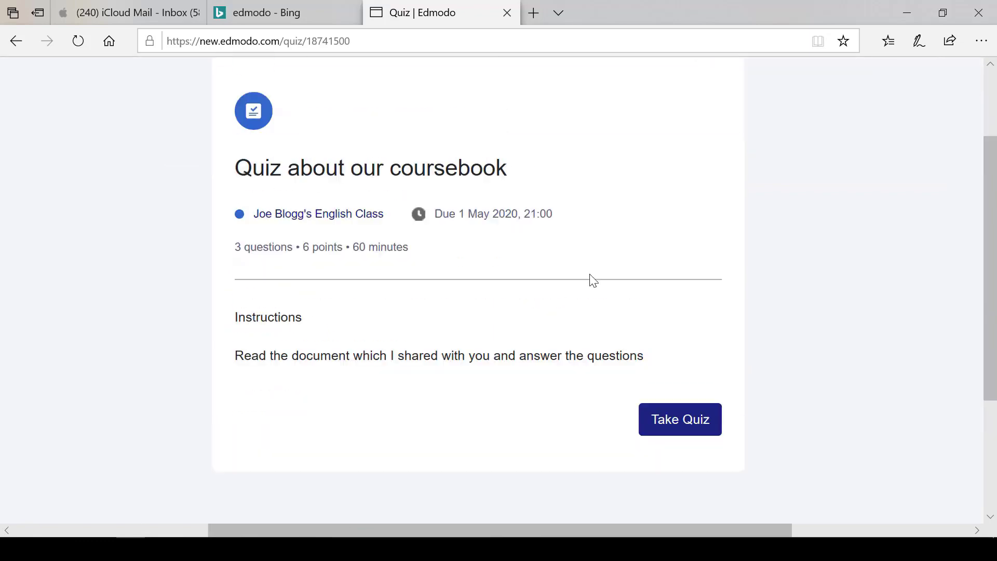
pyautogui.keyDown('ctrl'); pyautogui.scroll(1, 452, 370); pyautogui.keyUp('ctrl')
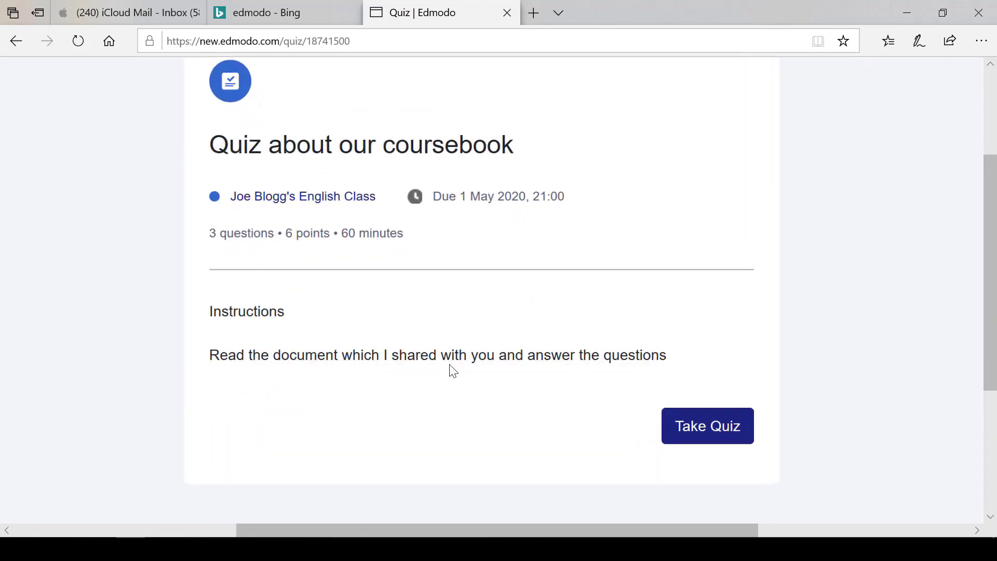
pyautogui.click(677, 426)
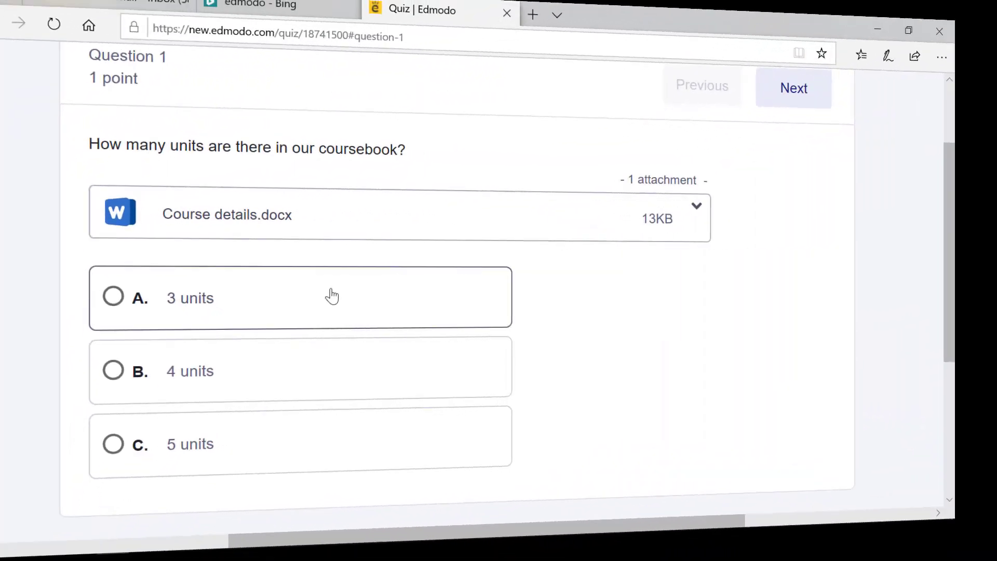
# Open the attached Course details.docx to read it, then return to the quiz and move on to question 2
pyautogui.click(276, 227)
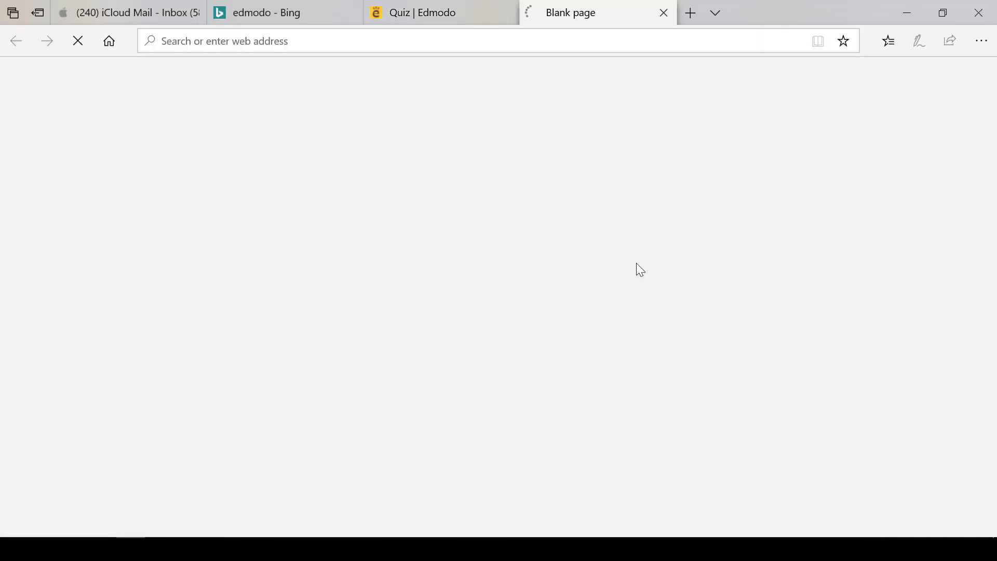
pyautogui.scroll(-3, 639, 269)
pyautogui.scroll(3, 640, 269)
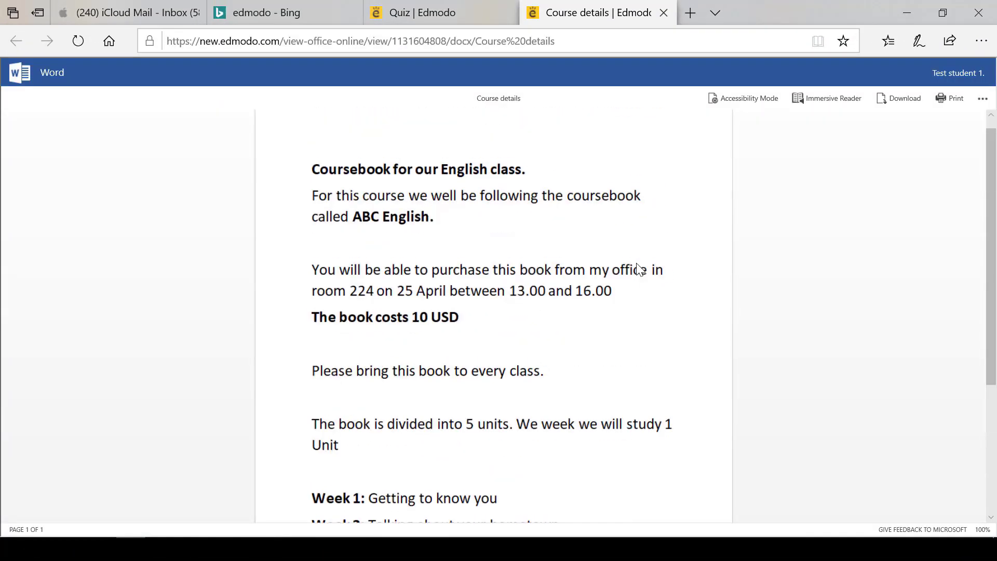
pyautogui.click(445, 11)
pyautogui.click(669, 123)
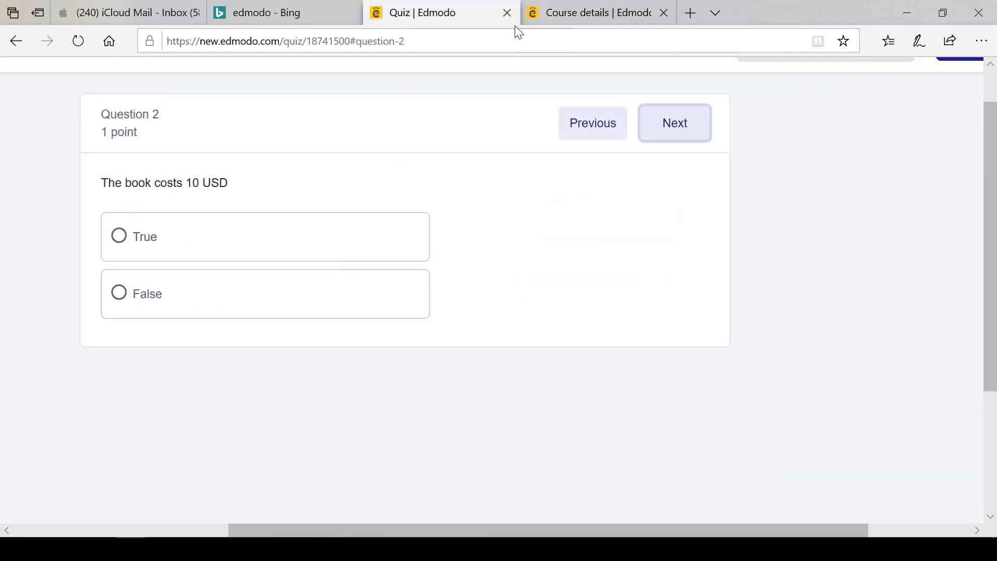
# Check the course document again, answer True to 'The book costs 10 USD', and advance to question 3
pyautogui.click(560, 12)
pyautogui.scroll(-1, 540, 410)
pyautogui.click(470, 11)
pyautogui.click(145, 236)
pyautogui.click(674, 123)
# Match 'to every class', 'ABC English', 'April 25th' and 'between 13:00 and 16:00' into the four answer slots
pyautogui.moveTo(593, 241); pyautogui.dragTo(387, 239)
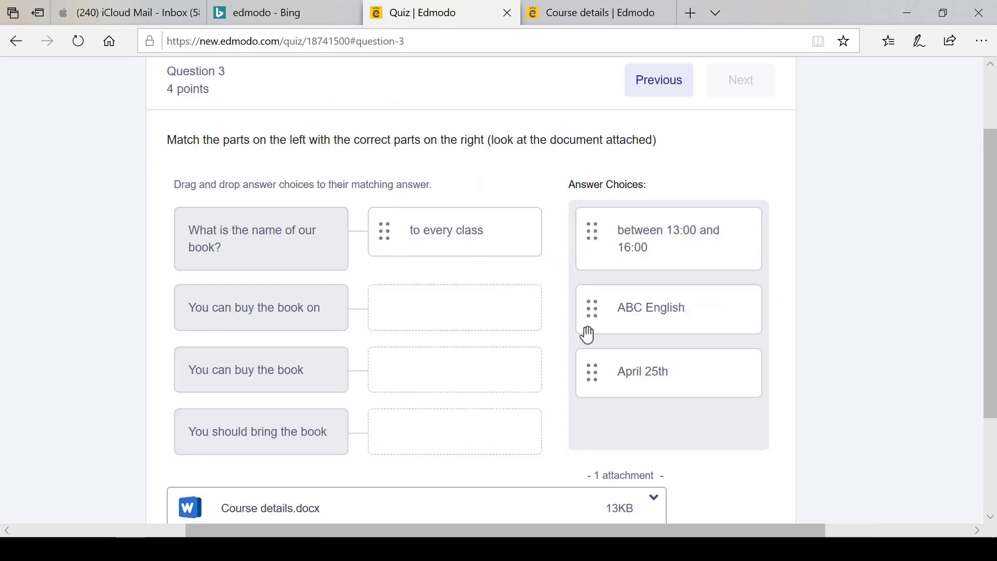
pyautogui.moveTo(587, 334); pyautogui.dragTo(387, 371)
pyautogui.moveTo(592, 306); pyautogui.dragTo(465, 311)
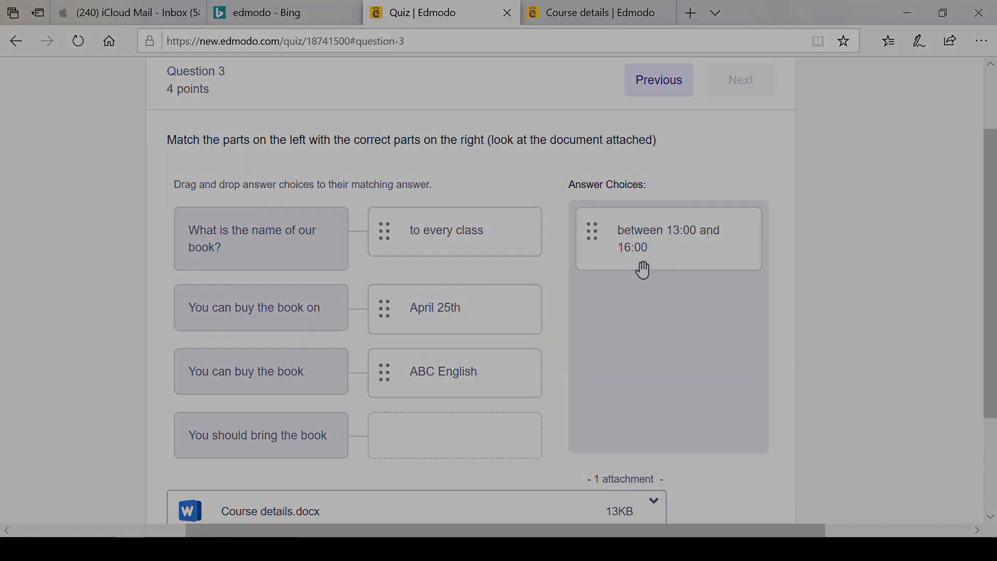
pyautogui.moveTo(639, 267); pyautogui.dragTo(400, 420)
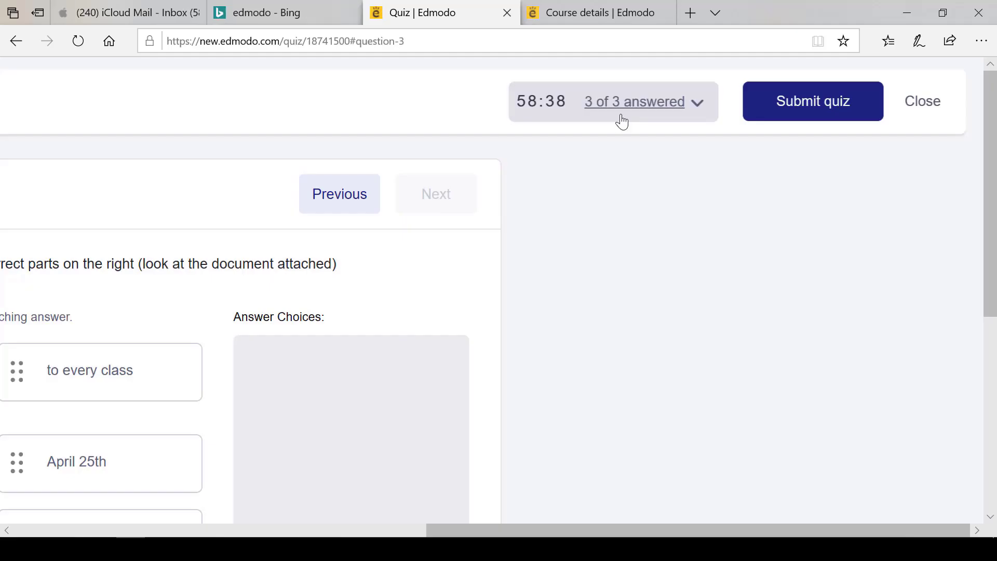
# Submit the quiz and confirm the submission
pyautogui.click(791, 120)
pyautogui.click(439, 267)
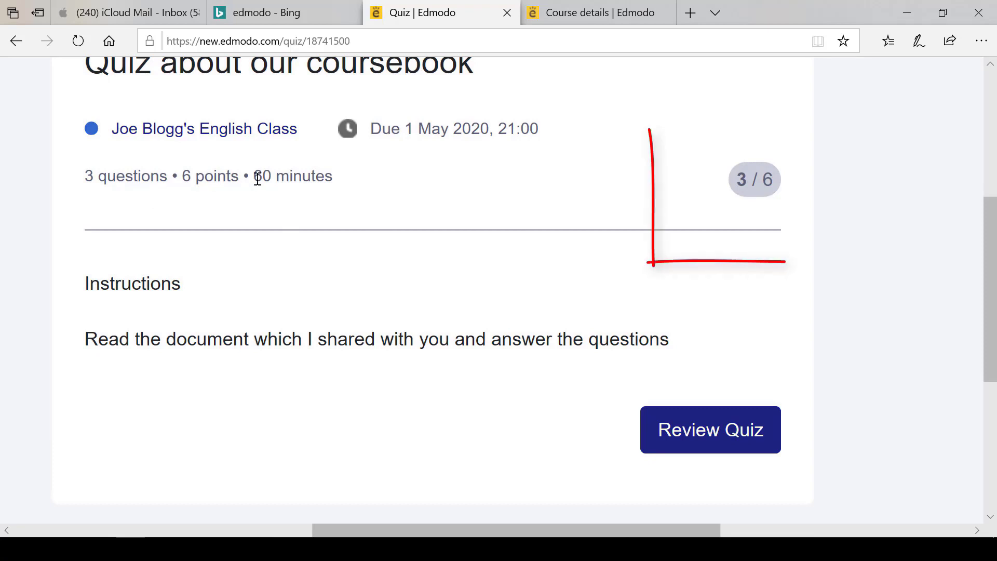
# Review the graded quiz and open the results for question 3
pyautogui.click(689, 433)
pyautogui.click(213, 278)
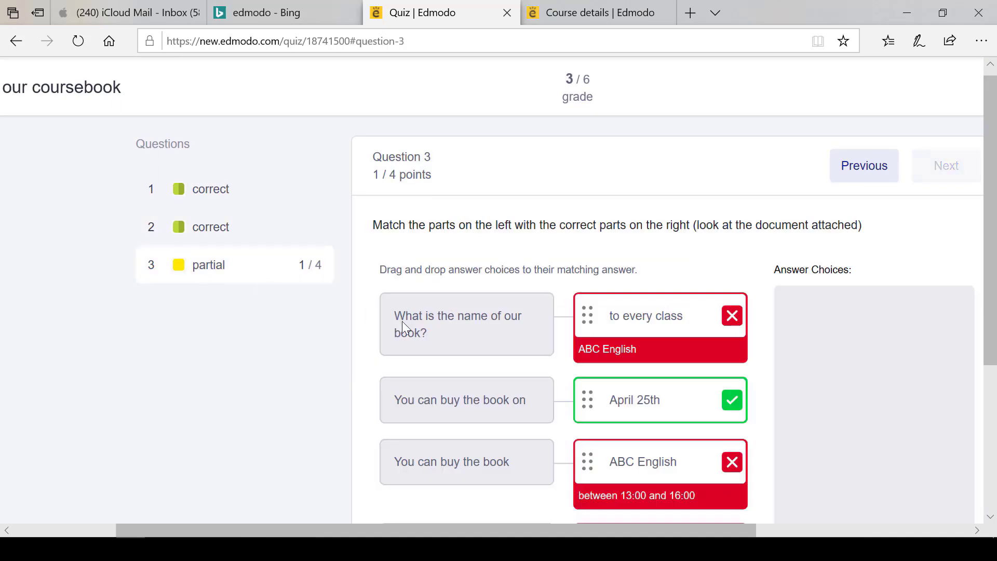
# As the teacher, open the student's quiz submission from the notifications
pyautogui.hotkey('ctrl', '-')
pyautogui.hotkey('ctrl', '-')
pyautogui.hotkey('ctrl', '-')
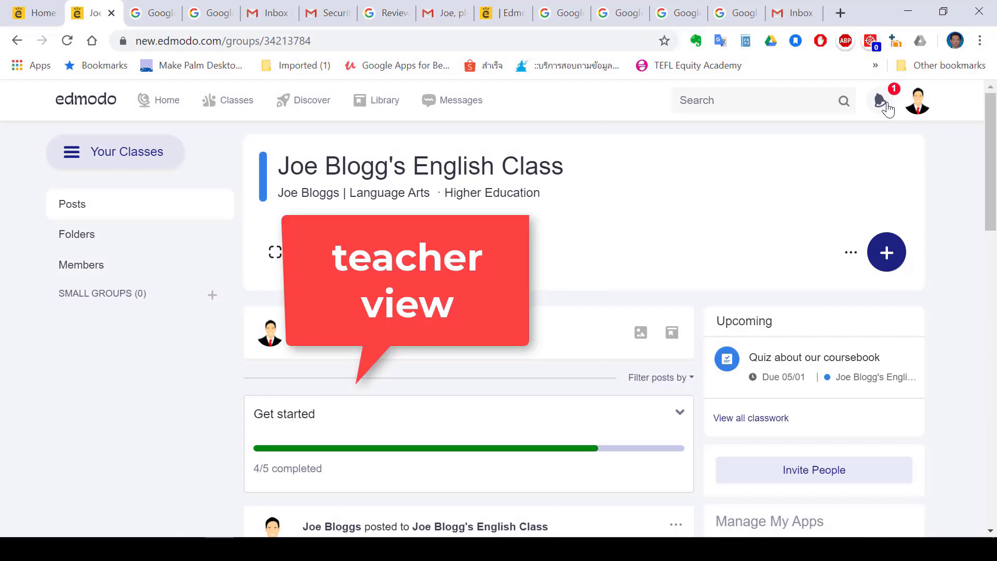
pyautogui.click(881, 101)
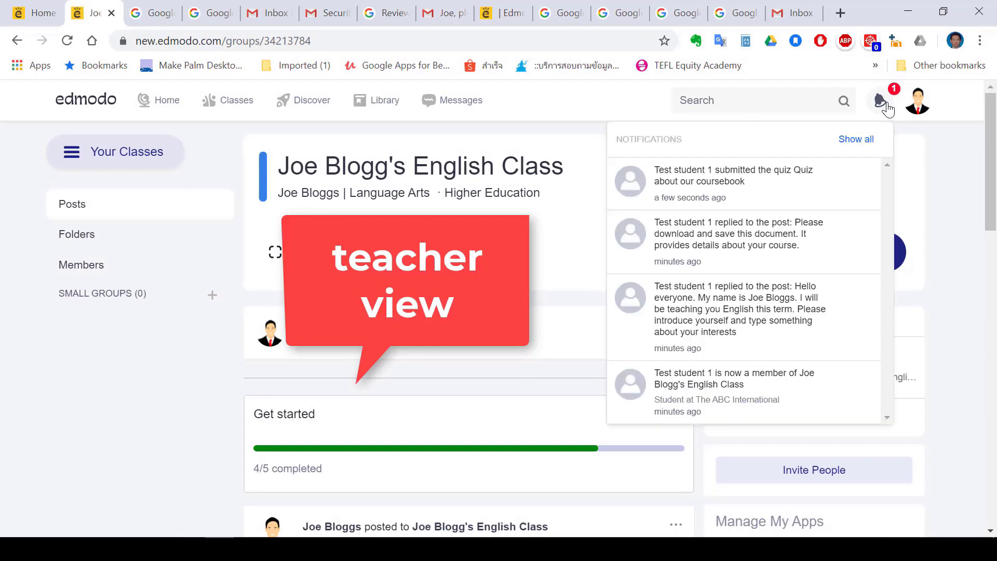
pyautogui.hotkey('ctrl', '+')
pyautogui.hotkey('ctrl', '+')
pyautogui.hotkey('ctrl', '+')
pyautogui.scroll(3, 762, 178)
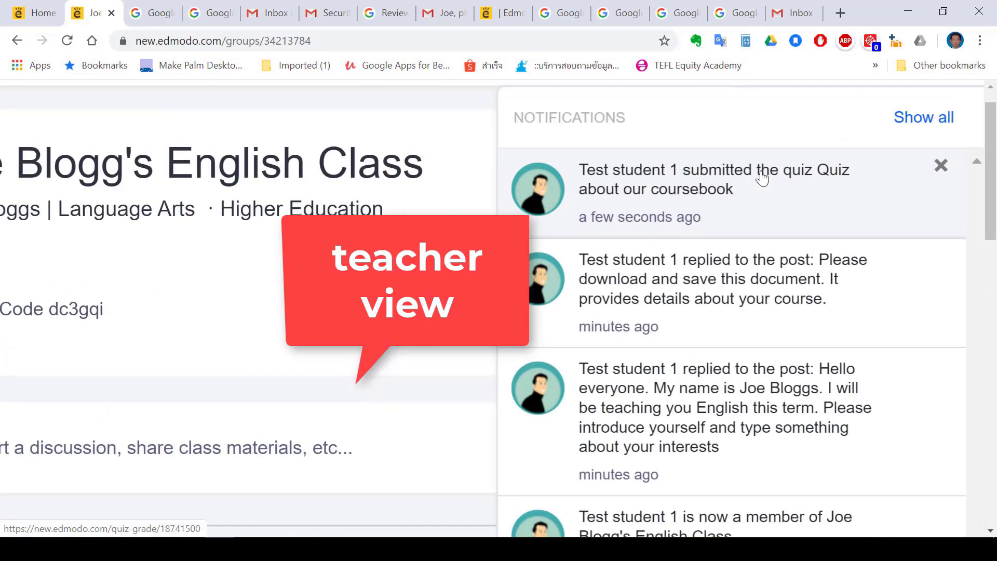
pyautogui.click(676, 200)
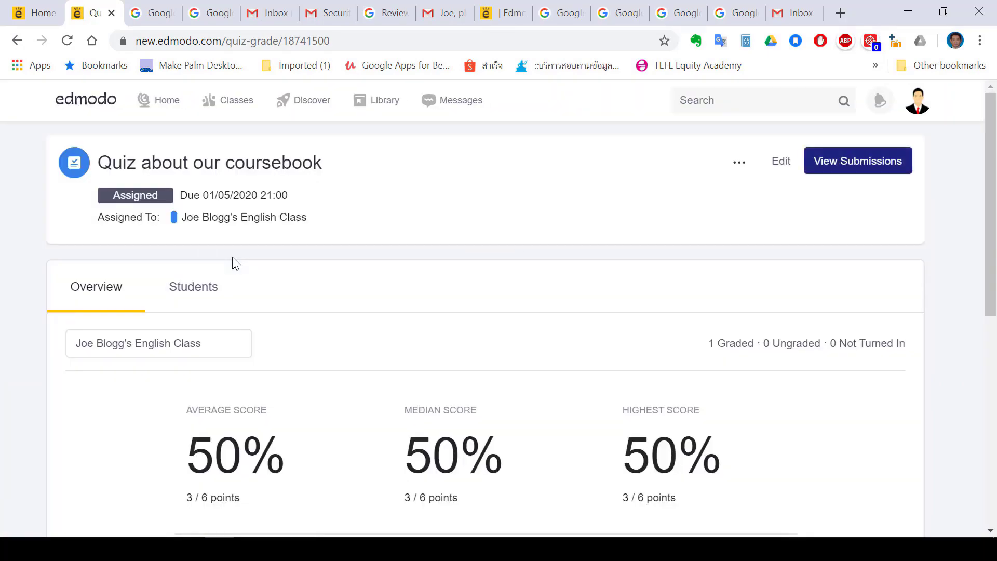
# Examine the quiz's average, median and highest scores and the question breakdown chart
pyautogui.scroll(-6, 236, 264)
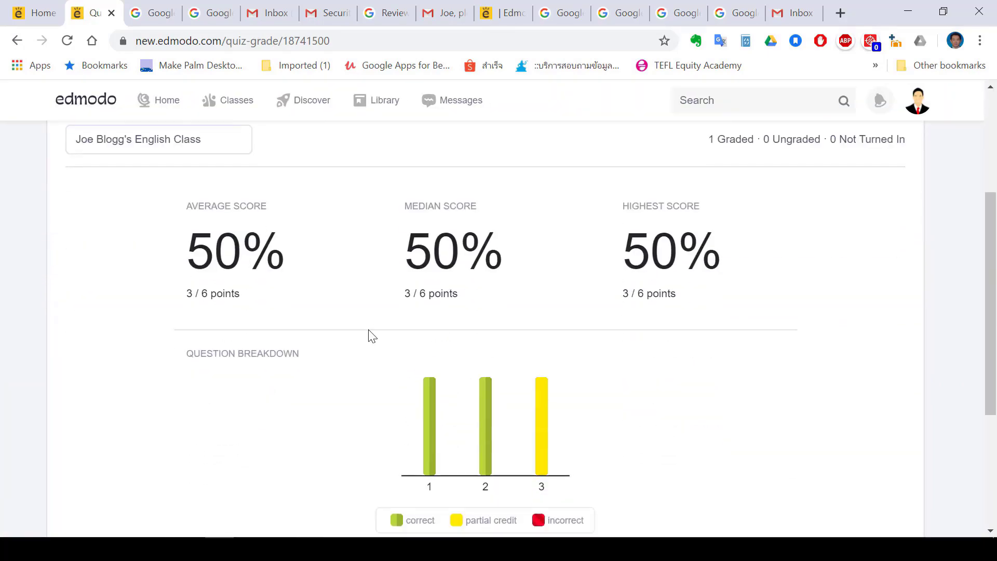
pyautogui.scroll(-3, 526, 302)
pyautogui.scroll(4, 526, 302)
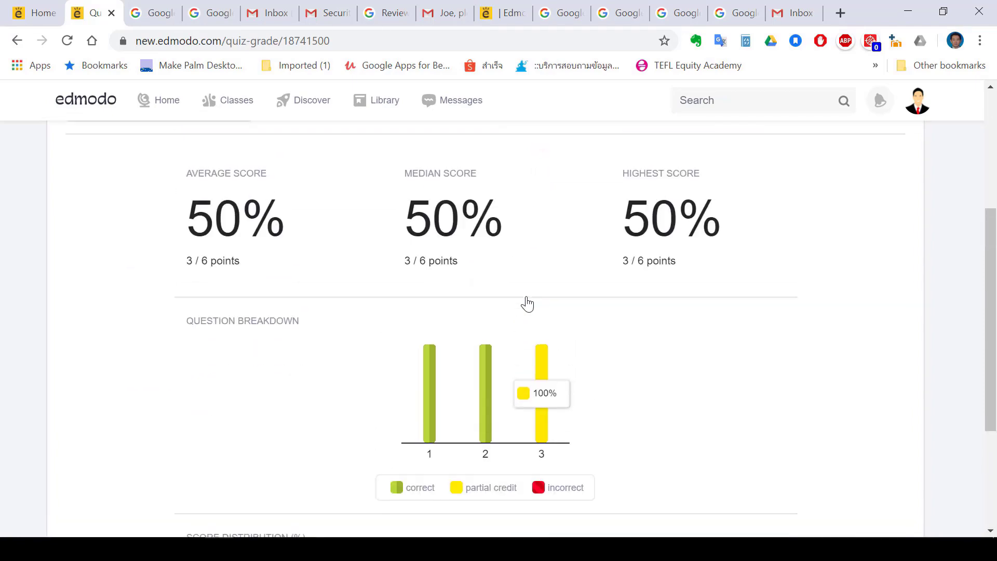
pyautogui.scroll(1, 526, 303)
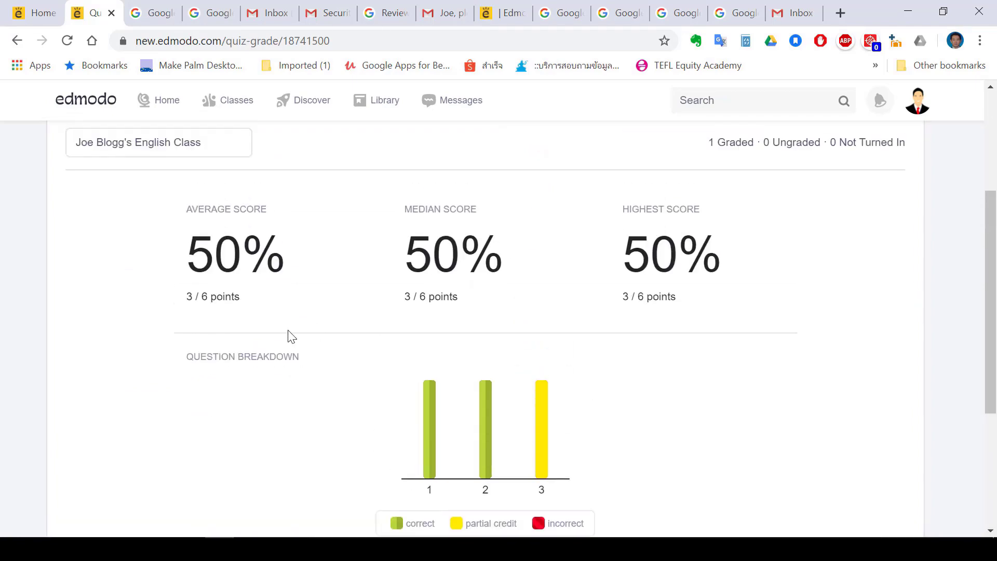
pyautogui.scroll(2, 618, 369)
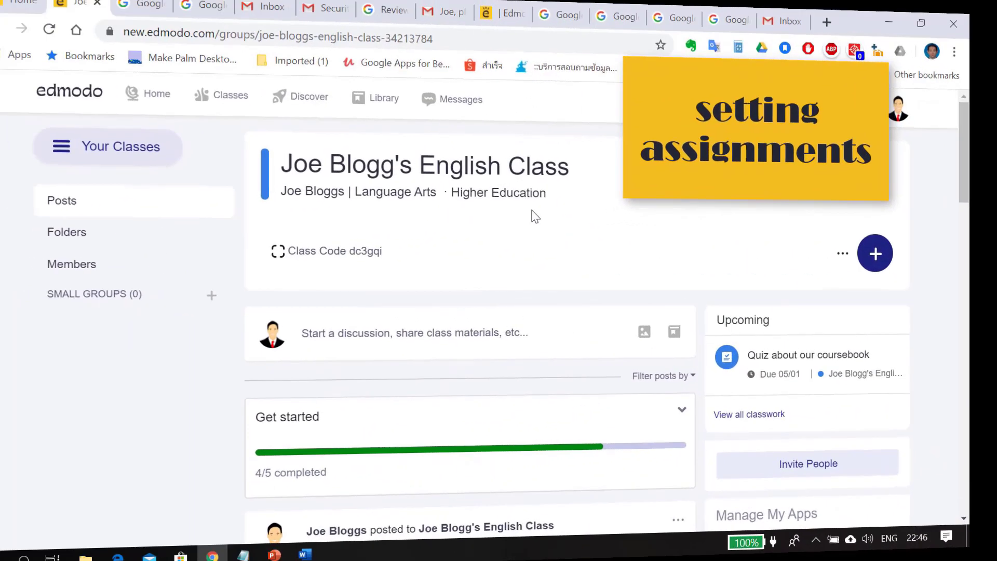
# Create a new assignment for the class titled 'Holidays'
pyautogui.click(887, 262)
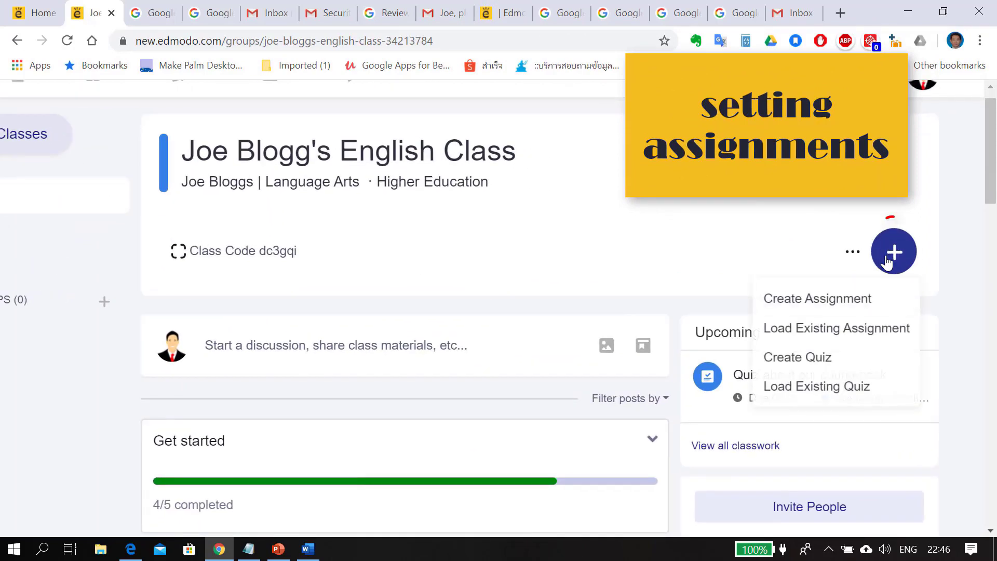
pyautogui.click(819, 308)
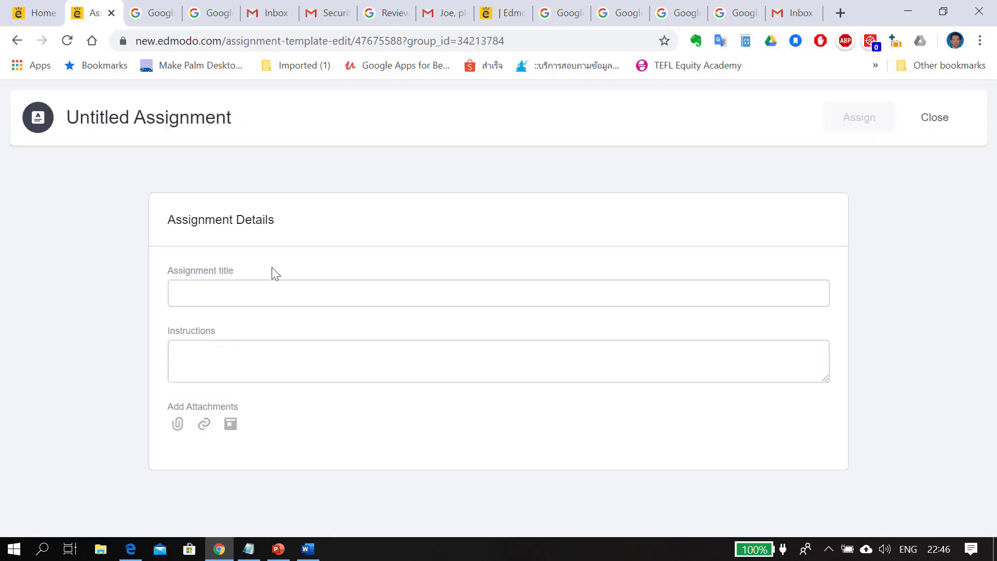
pyautogui.click(248, 299)
pyautogui.write('Holidays')
# Enter the instructions 'Write about what you did during the summer holidays in the attached document'
pyautogui.click(229, 360)
pyautogui.write('Write about what you did during the summ')
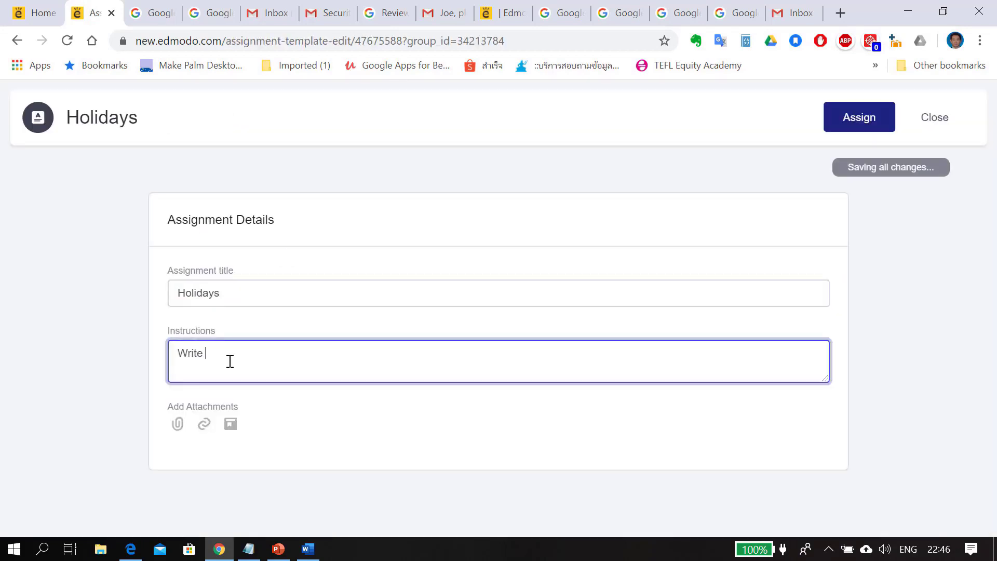
pyautogui.write('er holidays')
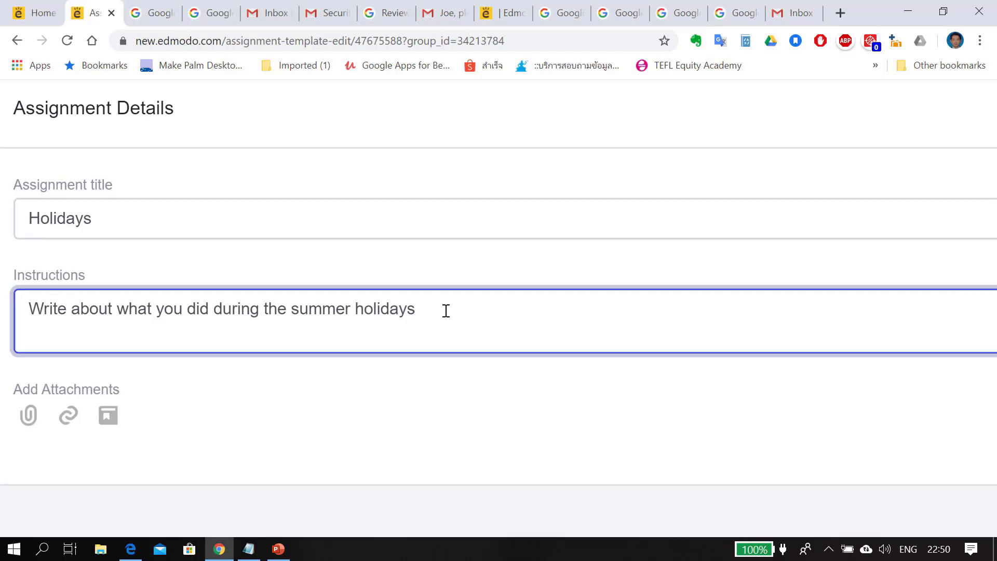
pyautogui.write('in the attached document')
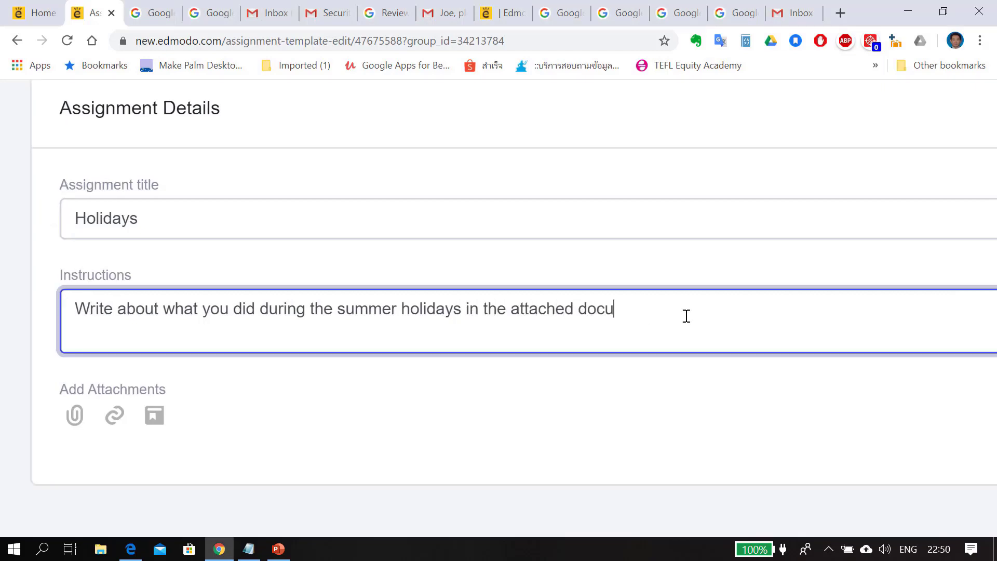
# Attach the file 'Assignment about holidays.docx' from the ABC Edmodo folder
pyautogui.click(75, 414)
pyautogui.doubleClick(330, 176)
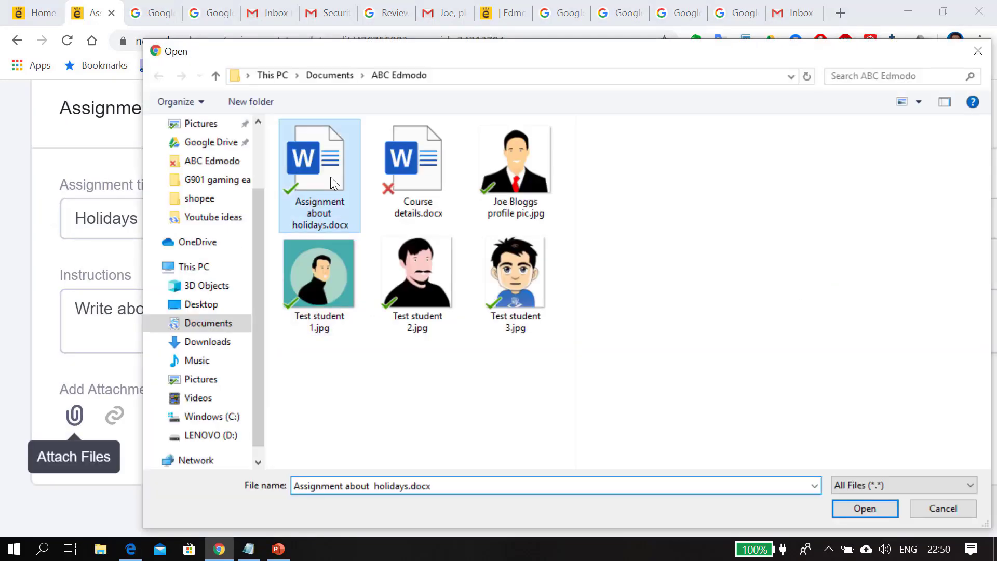
pyautogui.click(770, 473)
# Set the attachment's sharing option to Make copies so each student gets an editable copy
pyautogui.scroll(-2, 770, 482)
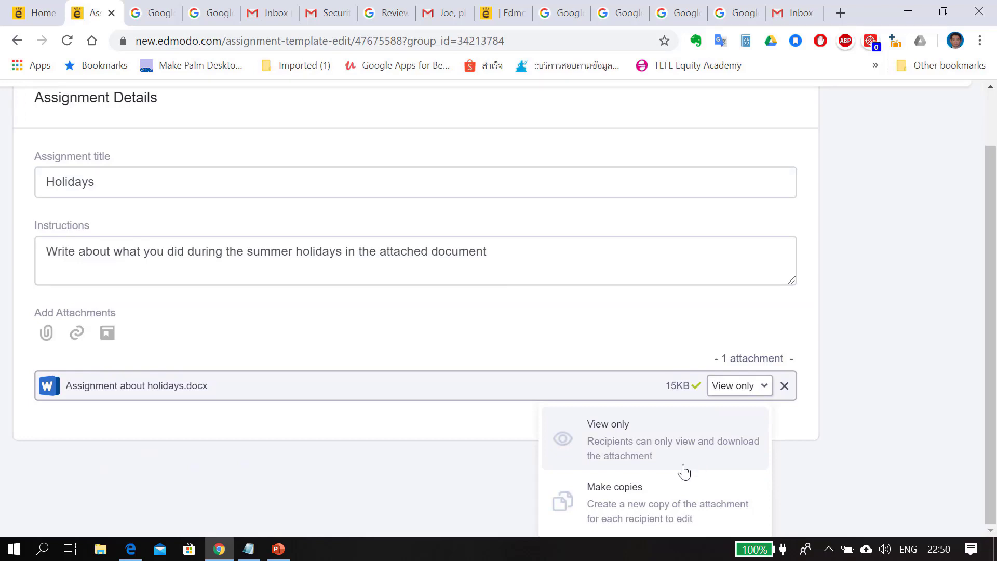
pyautogui.scroll(3, 684, 471)
pyautogui.scroll(-1, 685, 472)
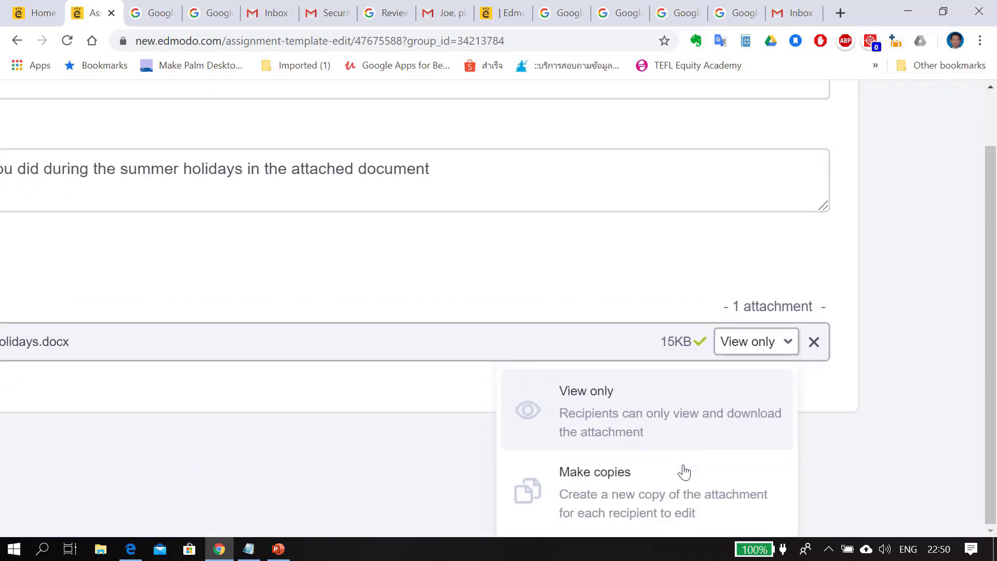
pyautogui.click(619, 515)
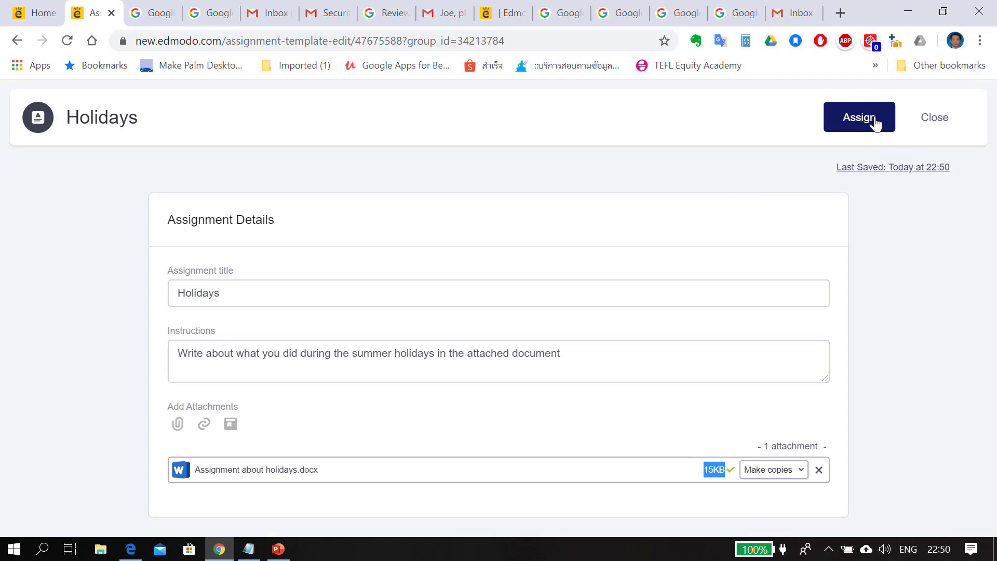
# Assign the Holidays assignment to the class with a due date of 04/26/2020
pyautogui.click(875, 121)
pyautogui.click(355, 301)
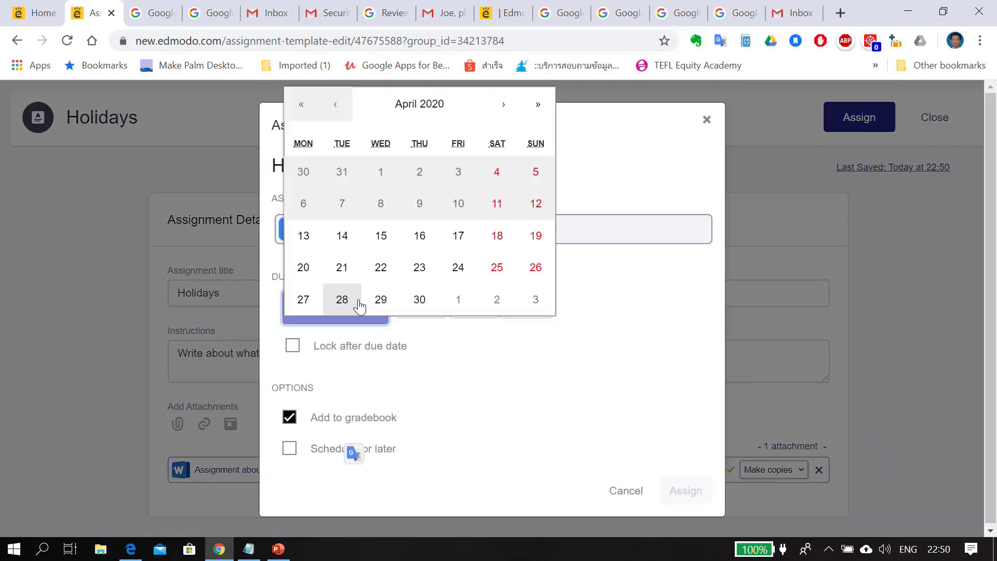
pyautogui.click(529, 273)
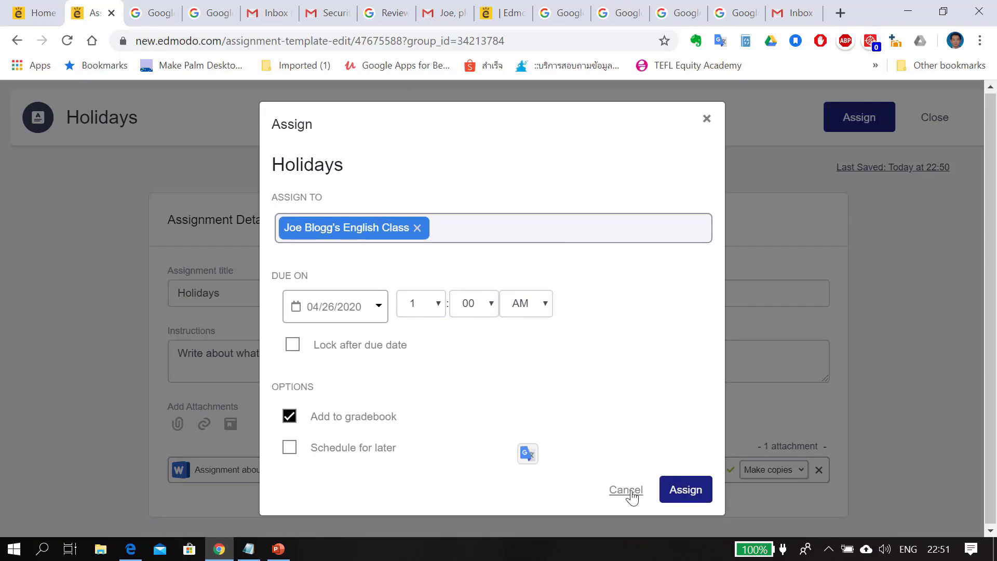
pyautogui.click(685, 489)
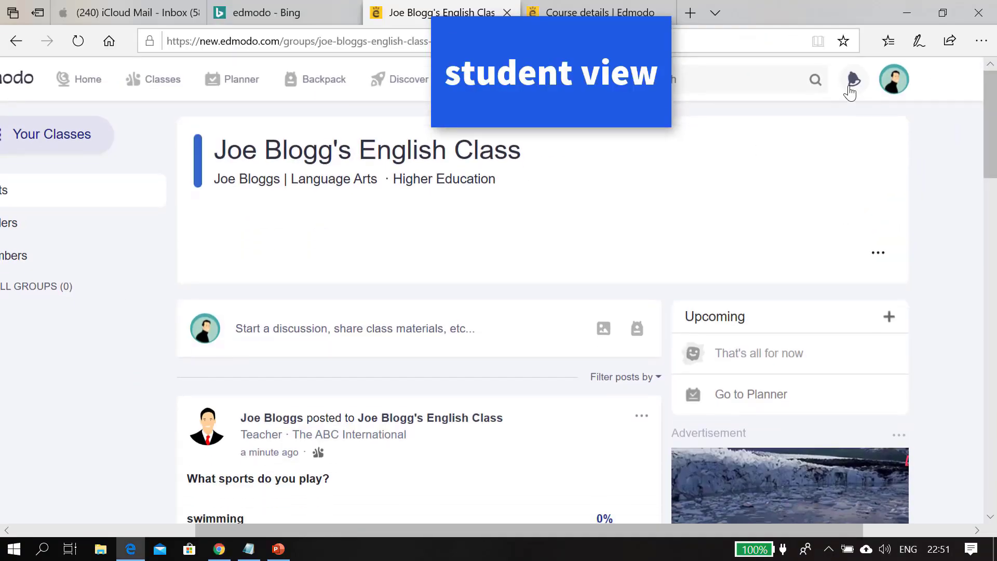
# As the student, open the Holidays assignment from the notifications and open its attached document
pyautogui.click(851, 89)
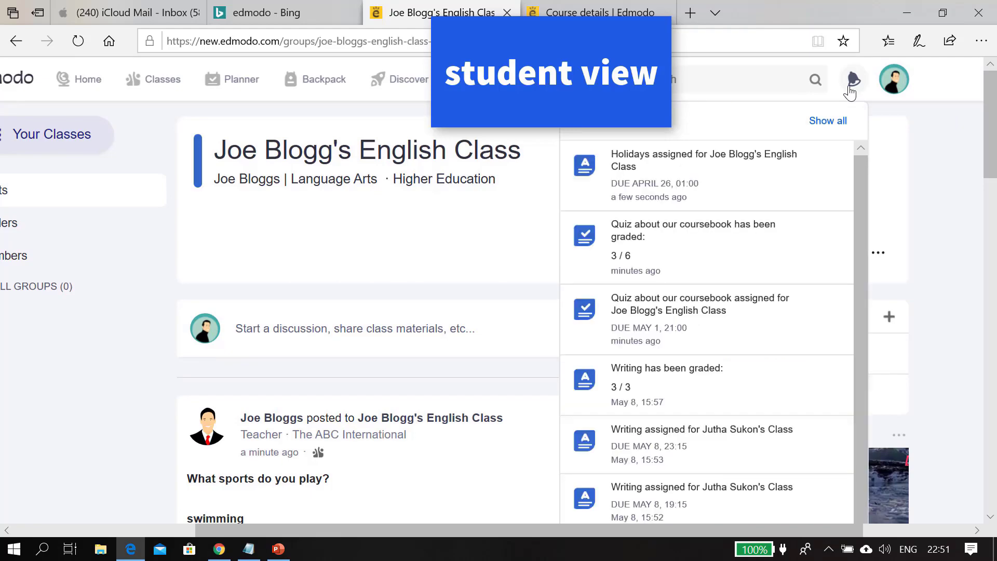
pyautogui.scroll(5, 850, 93)
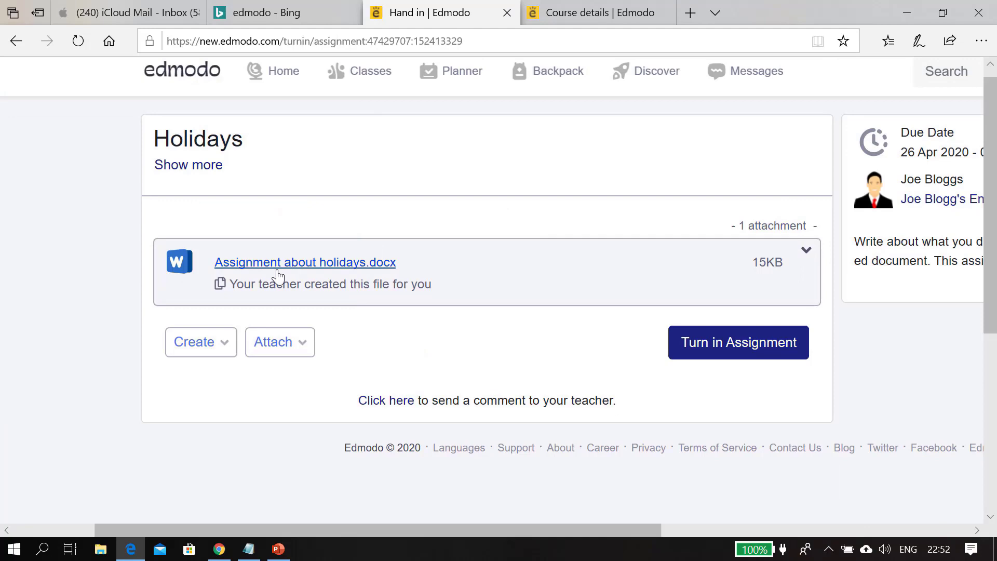
pyautogui.click(278, 274)
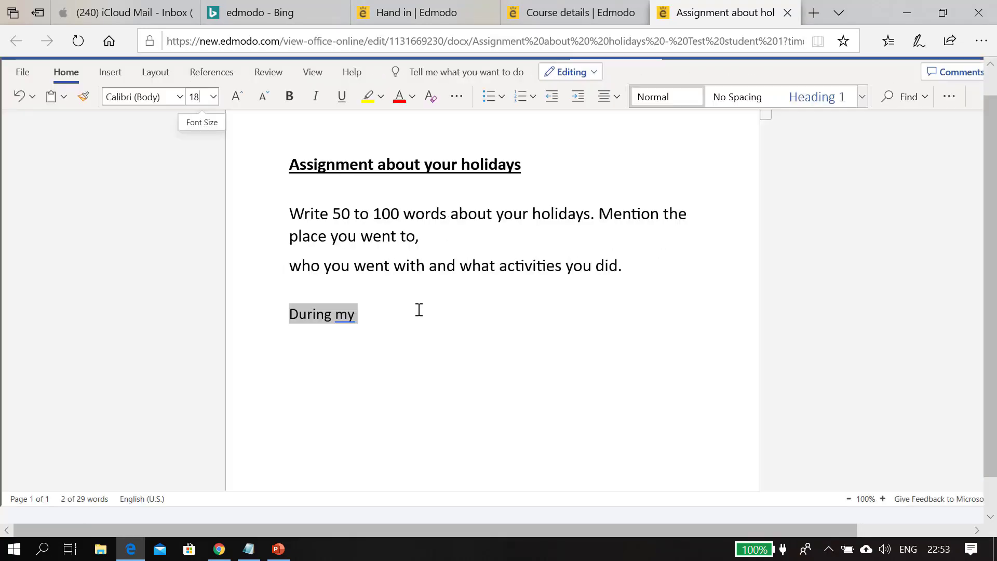
# Complete the answer after 'During my' with 'holidays I went to London...' ending 'I hope I can go again next year.'
pyautogui.click(419, 310)
pyautogui.write('holidays I went to London. I stayed in a 5 star h')
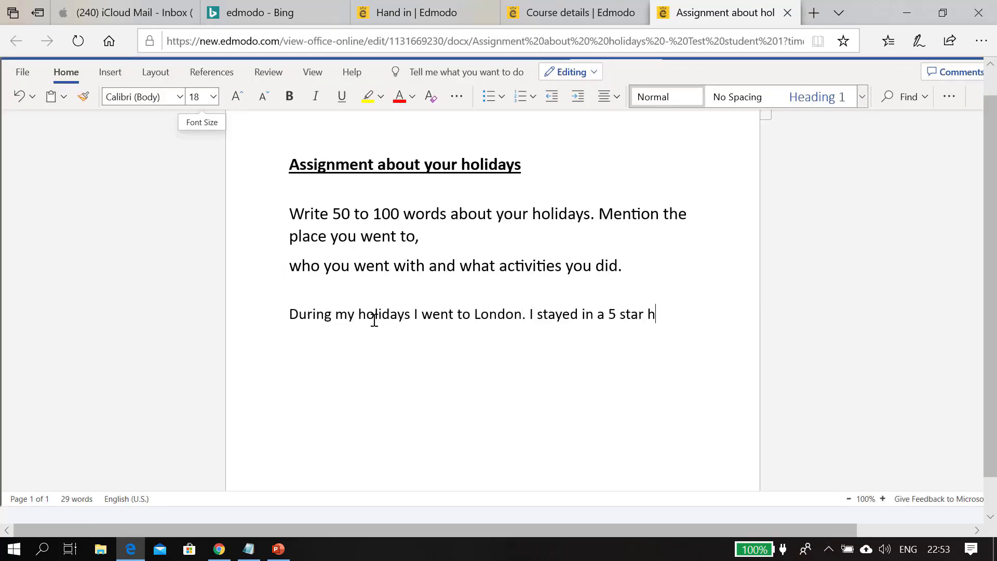
pyautogui.write('otel with my brother and sister. I went to s')
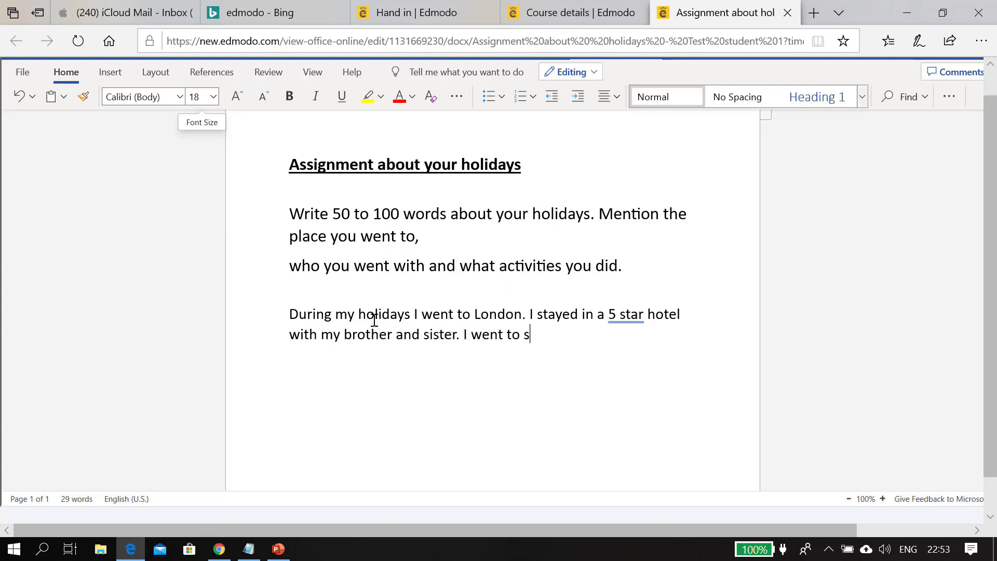
pyautogui.write('ee the London Eye and the Brits')
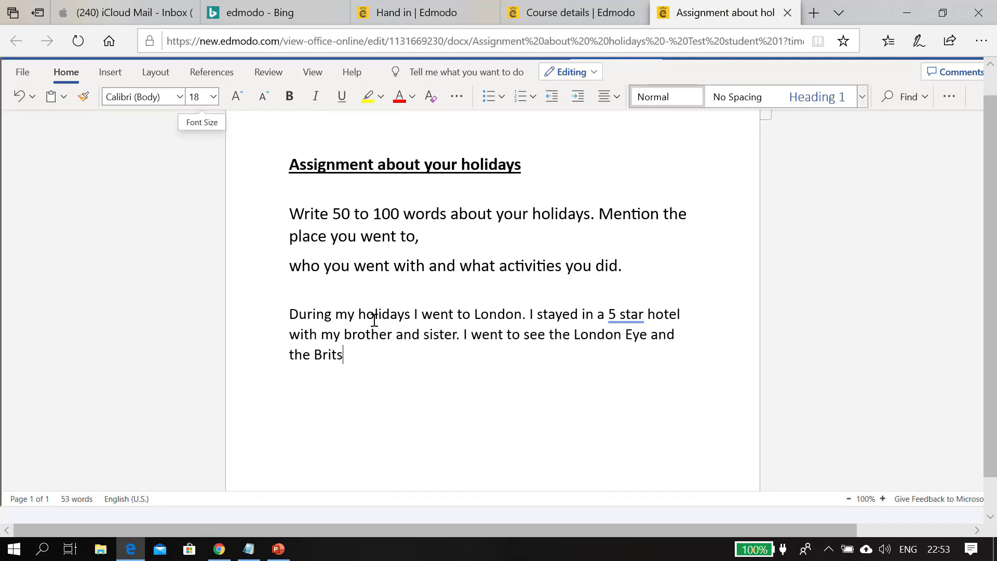
pyautogui.press('BackSpace')
pyautogui.write('ish Museum. It was very fun. ')
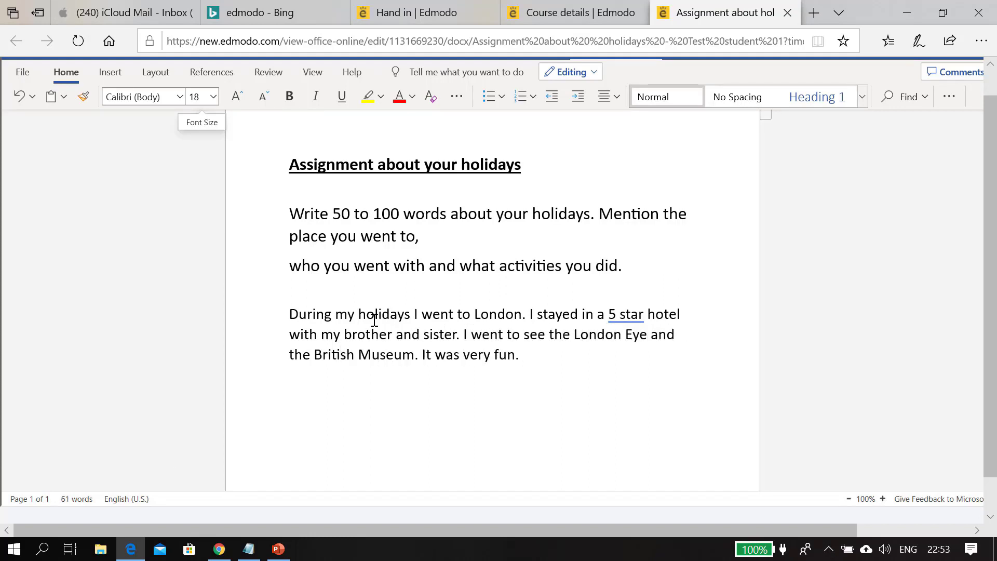
pyautogui.write('I hope I can go again next year.')
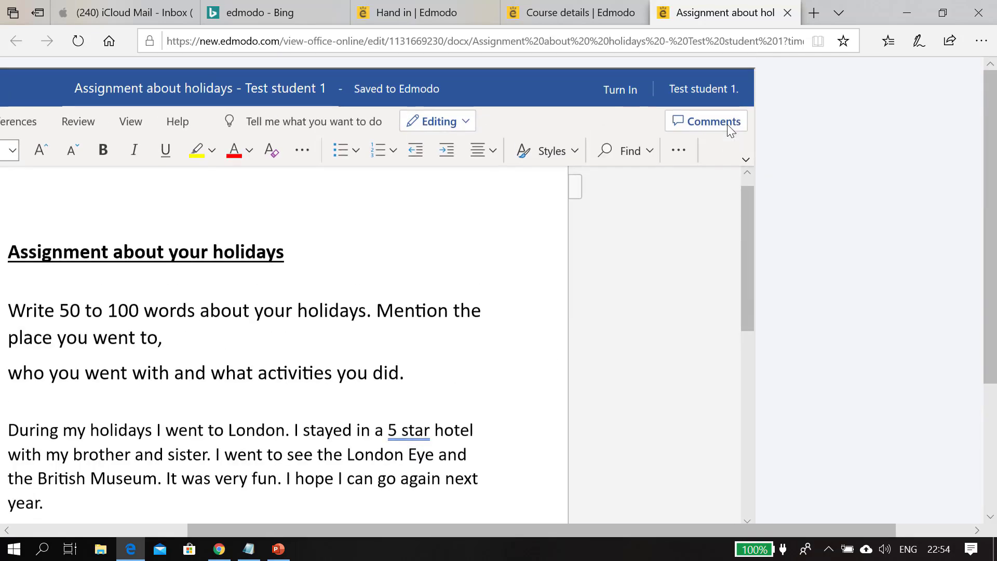
# Switch to the teacher's view and open the student's submitted Holidays document from the notifications
pyautogui.click(621, 87)
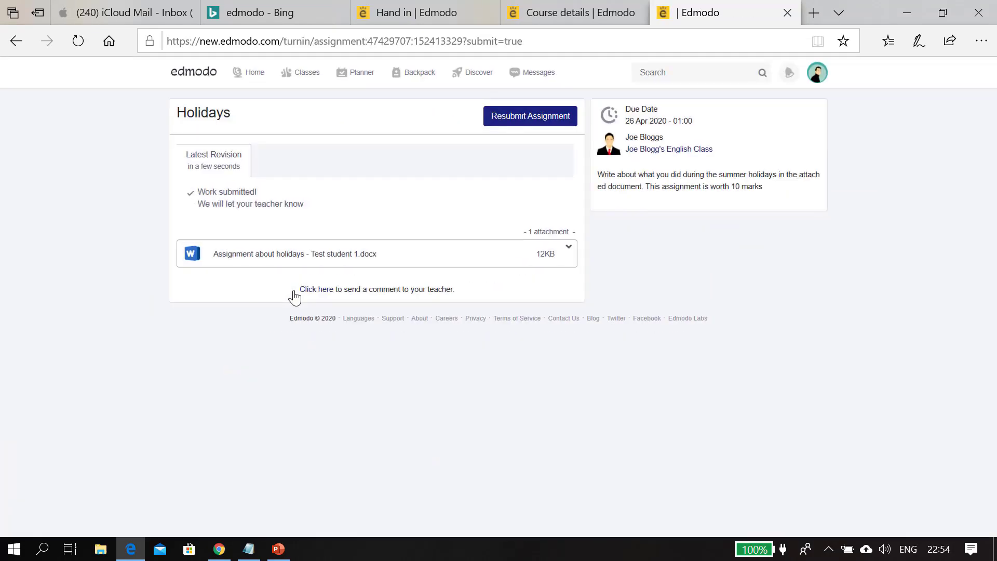
pyautogui.click(218, 548)
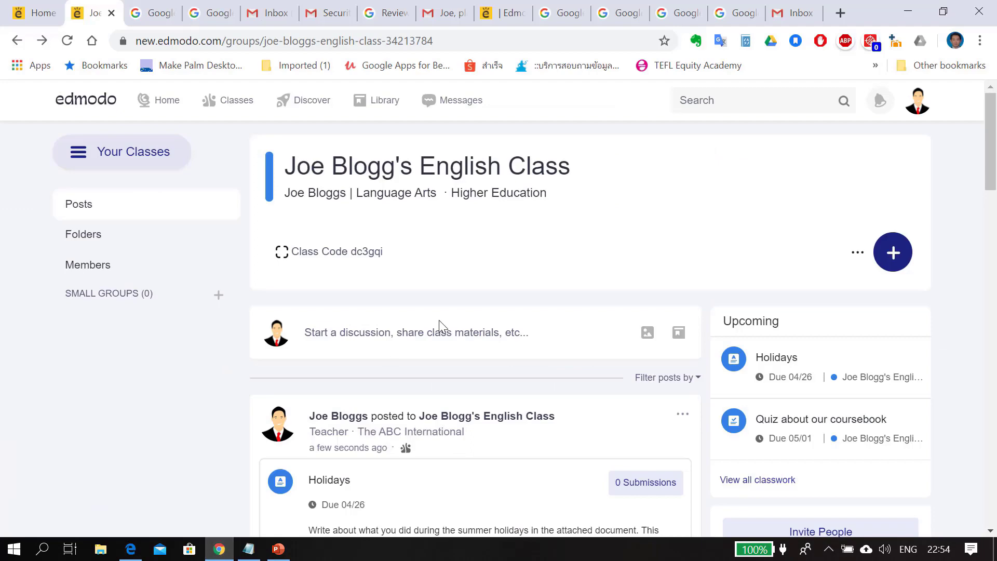
pyautogui.scroll(-1, 441, 326)
pyautogui.click(879, 104)
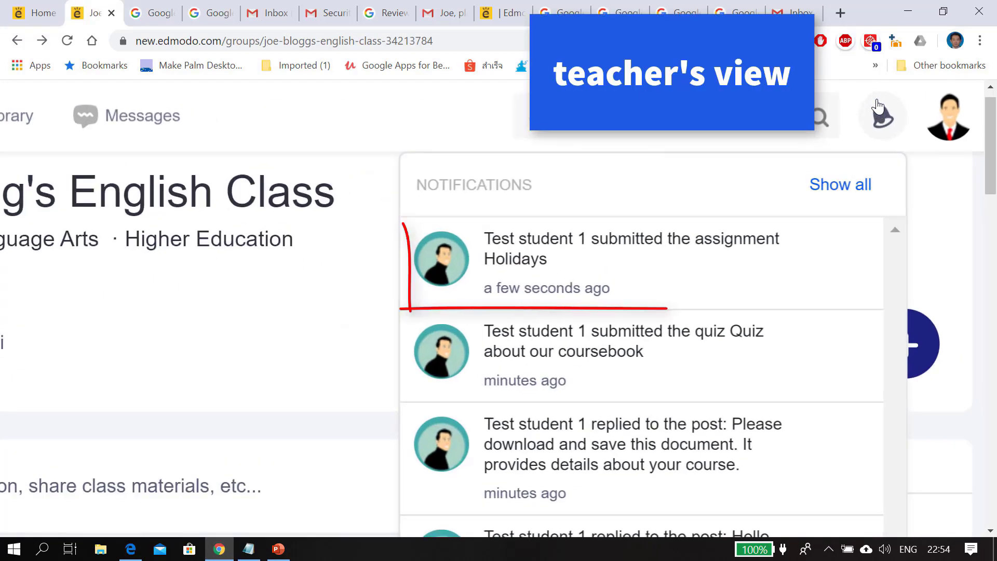
pyautogui.click(653, 269)
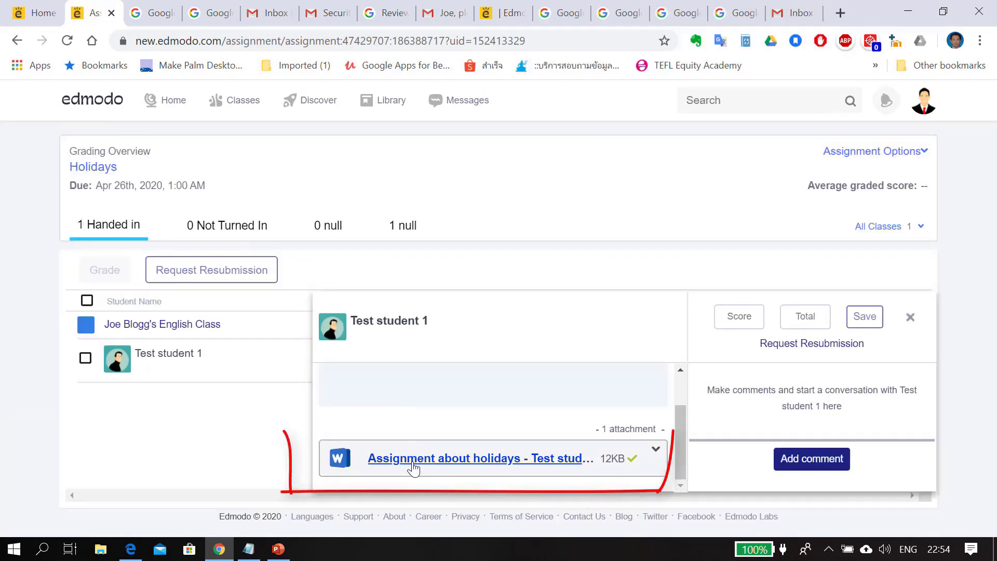
pyautogui.click(411, 455)
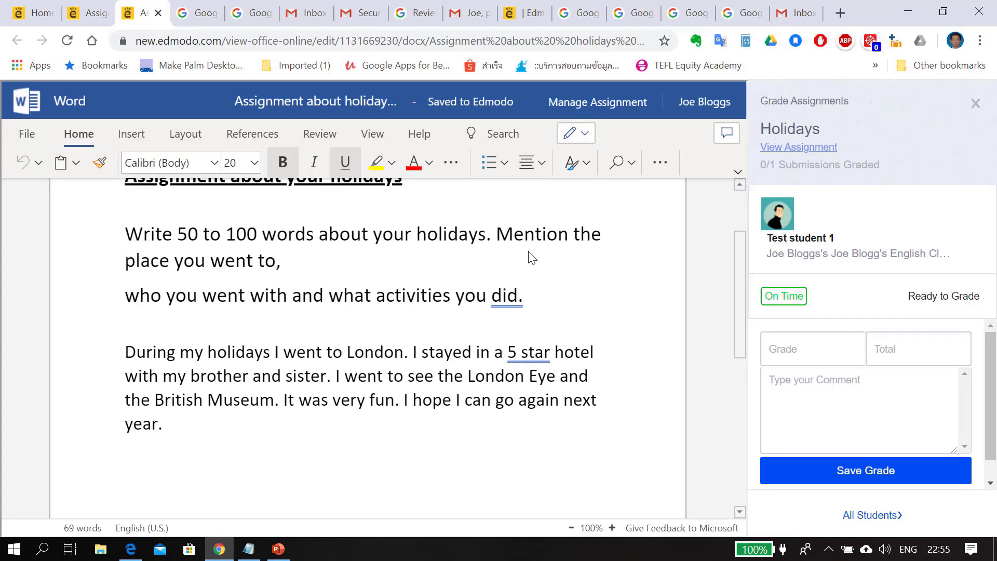
# Grade the submission B out of 7/10 with a 'Well done!' comment suggesting the hotel name and more detail, and save the grade
pyautogui.click(789, 349)
pyautogui.write('B')
pyautogui.click(884, 349)
pyautogui.write('7/10')
pyautogui.click(841, 405)
pyautogui.write('Well done! YOu ')
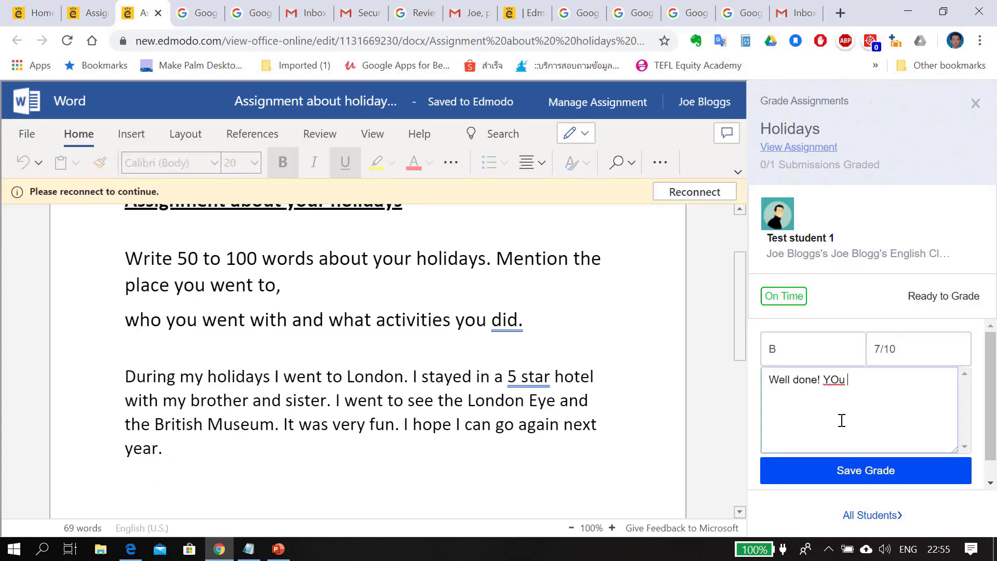
pyautogui.write('explained what you did well but it would be nice if you could also mention the nam')
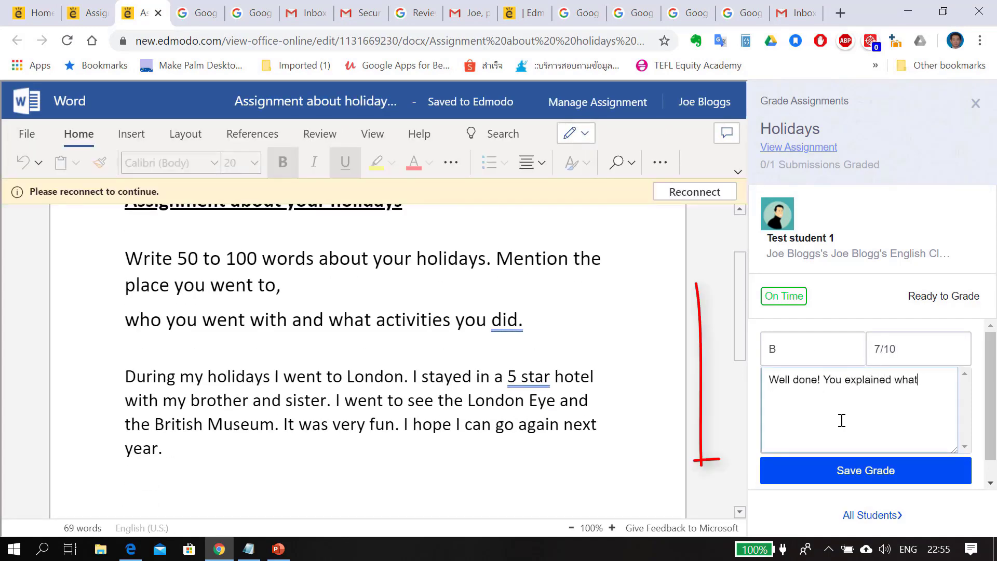
pyautogui.write('e of the hotel that you stayed at ')
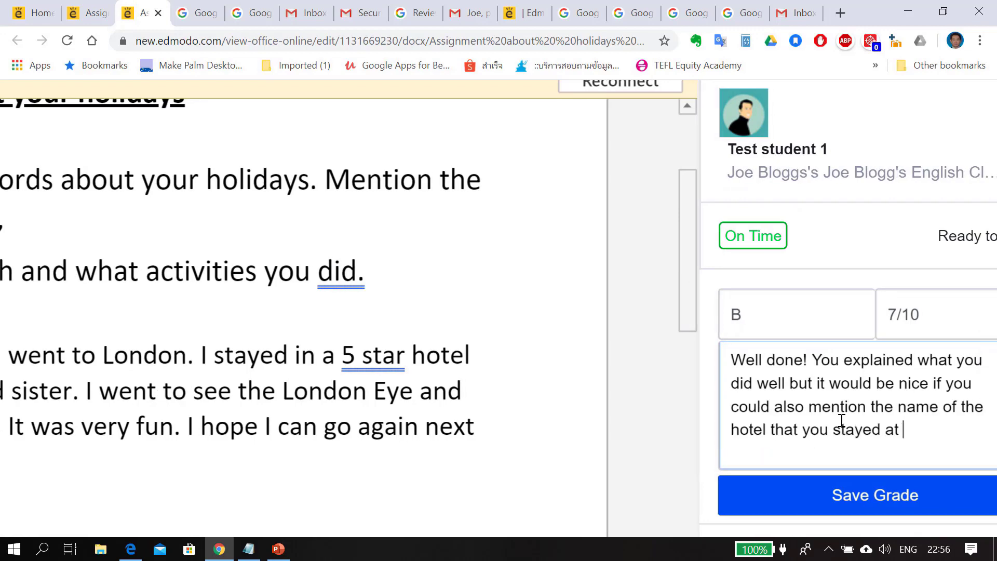
pyautogui.write('and gave more information about why you liked  the places that you went to ! Keep up the good work')
pyautogui.click(802, 495)
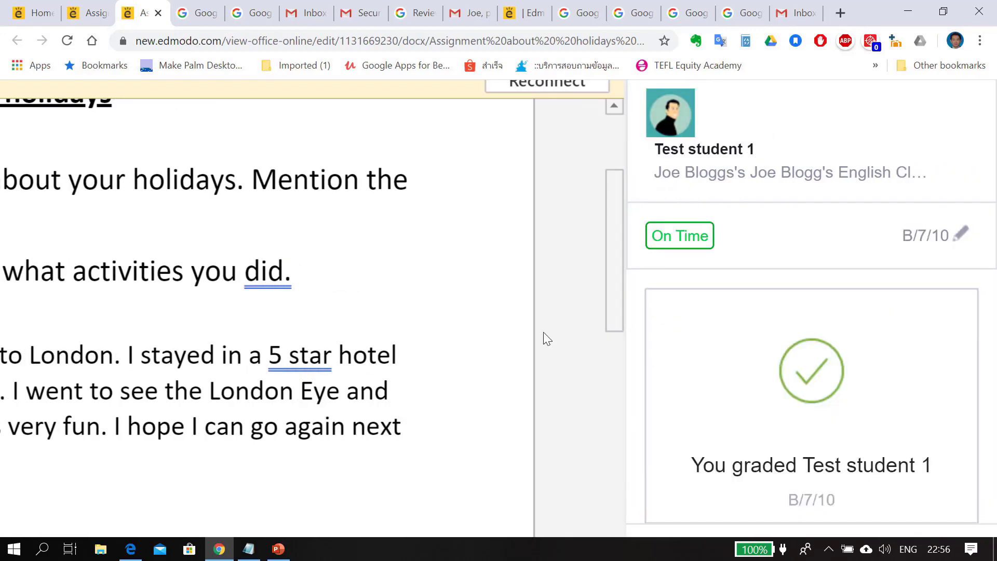
# As the student, open the graded Holidays submission and begin a thank-you reply comment to the teacher
pyautogui.scroll(-5, 546, 338)
pyautogui.scroll(-3, 545, 339)
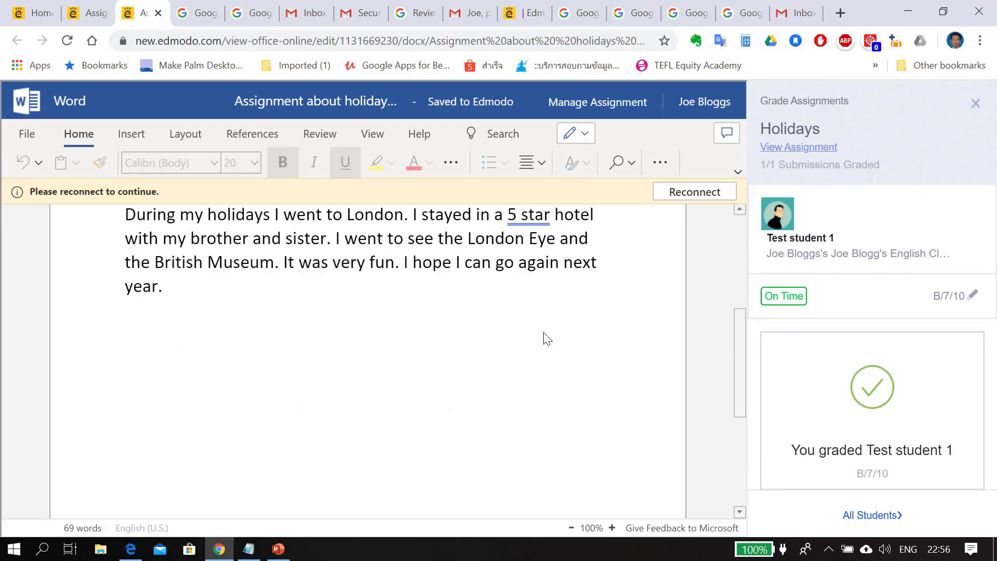
pyautogui.click(131, 548)
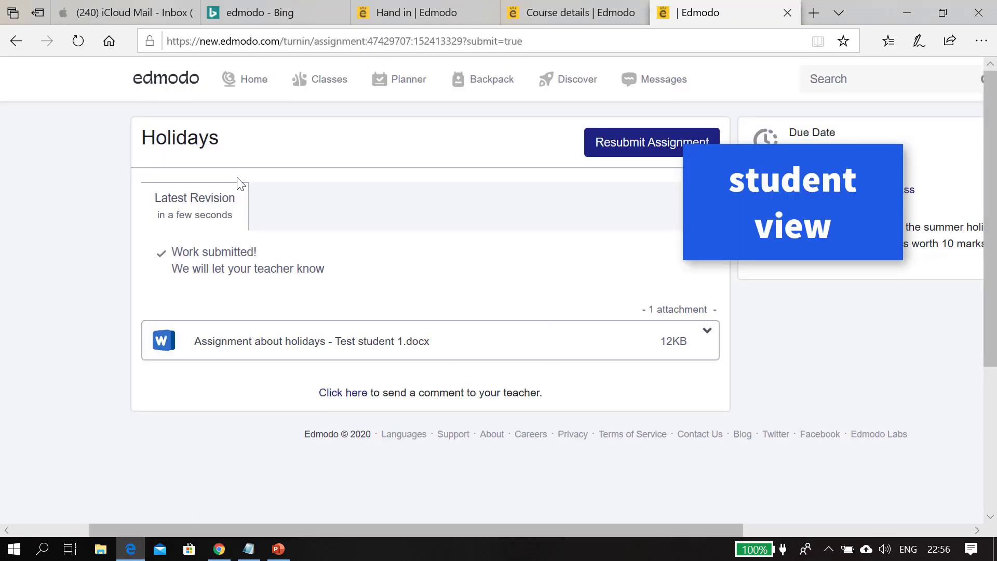
pyautogui.click(259, 97)
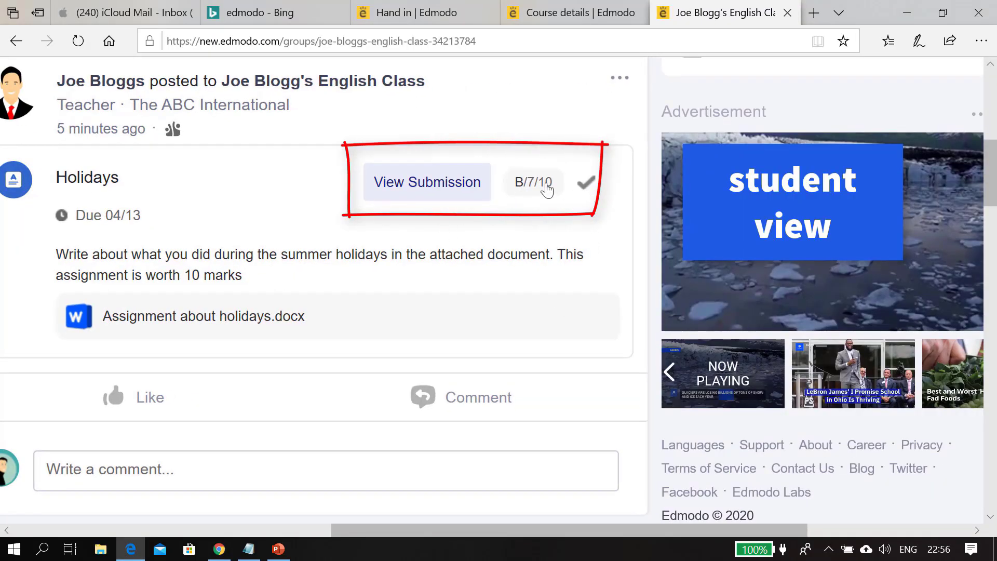
pyautogui.write('Tha')
pyautogui.write('nk y')
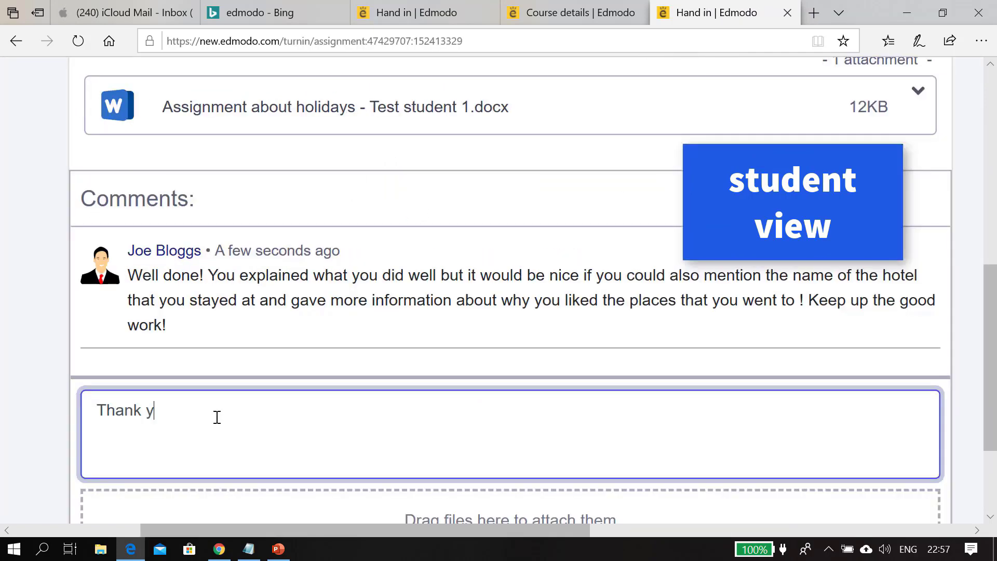